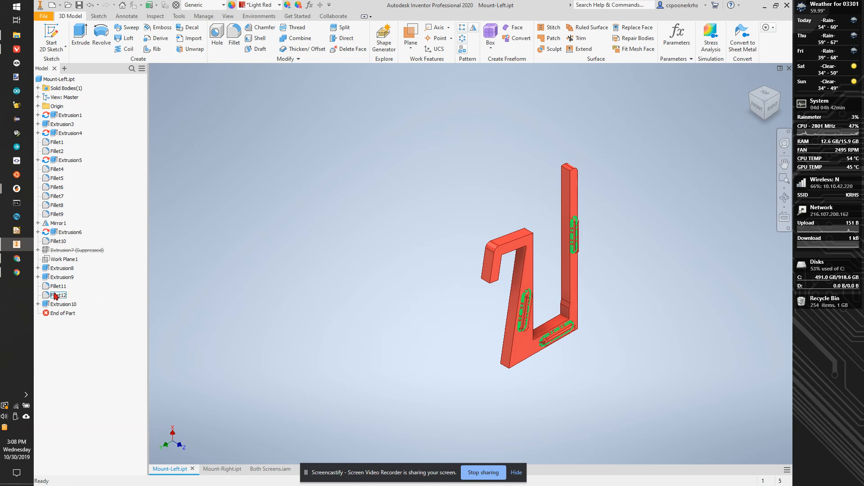
Step: Suppress the Extrusion10 feature in the Mount-Left part to restore the full-length mount
right_click(51, 309)
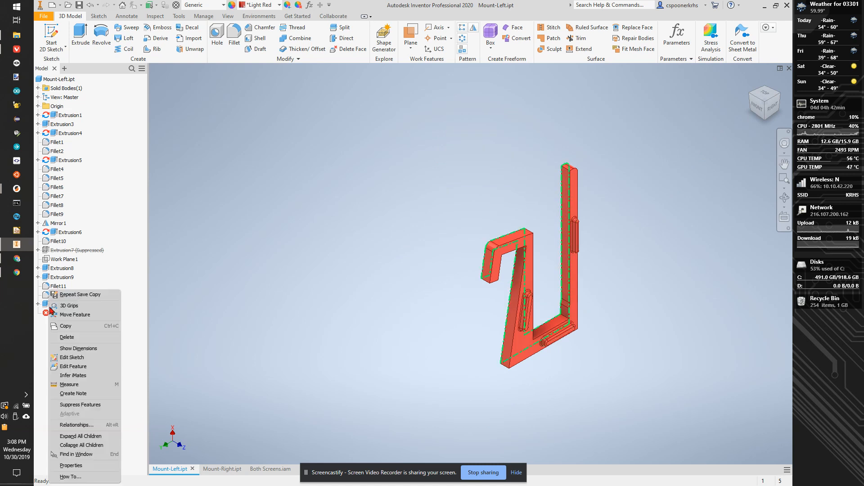
click(90, 405)
scroll(377, 380, down, 5)
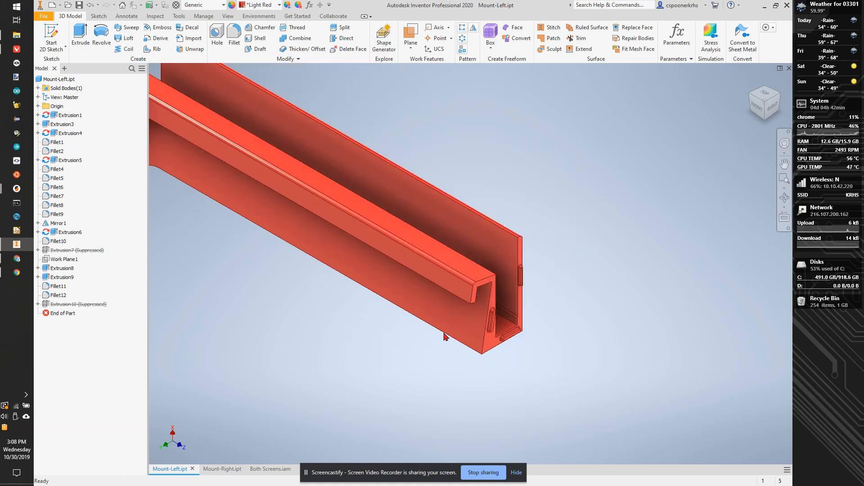
scroll(291, 228, up, 4)
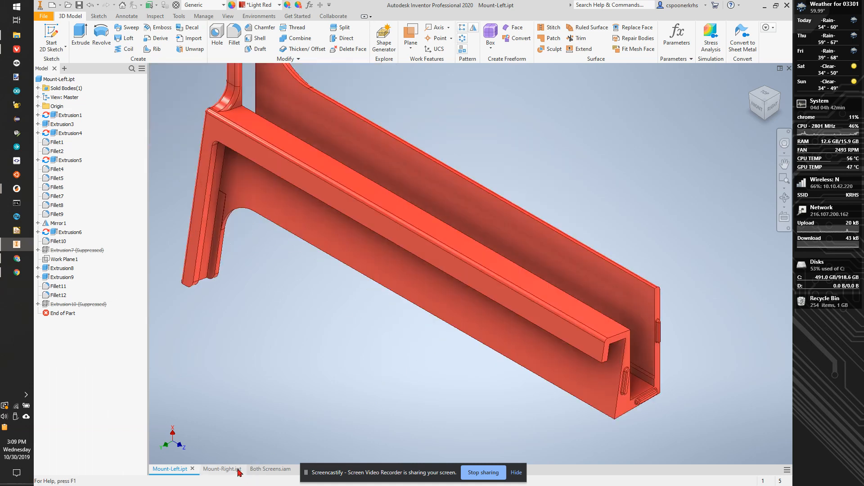
Step: Switch to the Both Screens assembly and examine the seam between the left and right mounts from the front, back and below
click(266, 469)
click(516, 473)
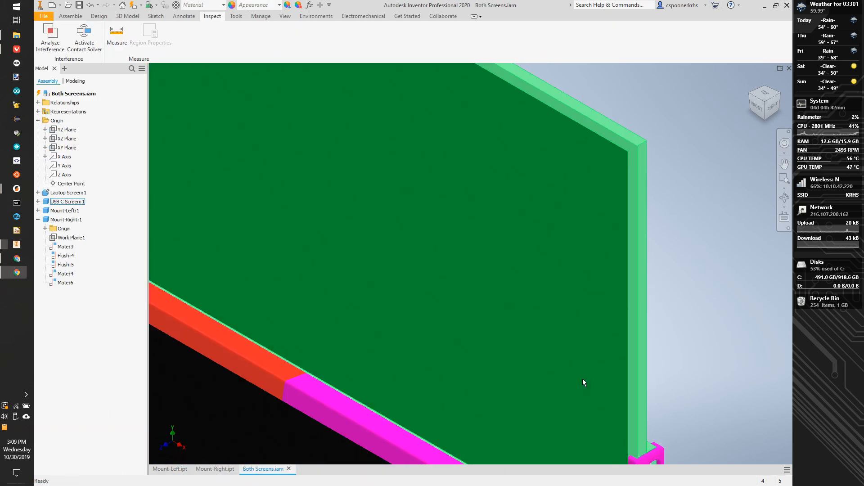
scroll(571, 369, down, 5)
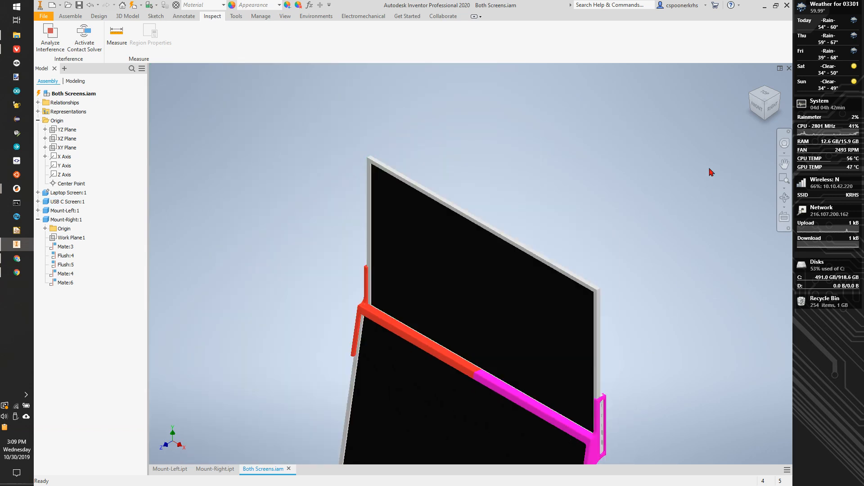
click(777, 107)
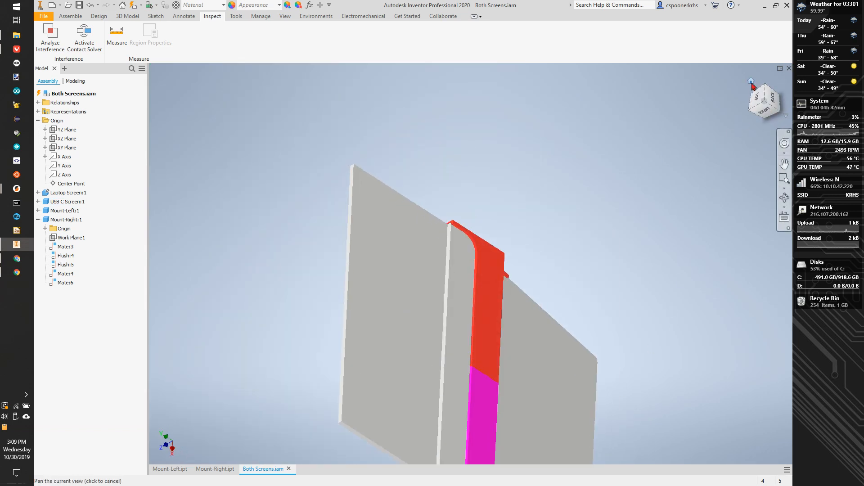
click(751, 82)
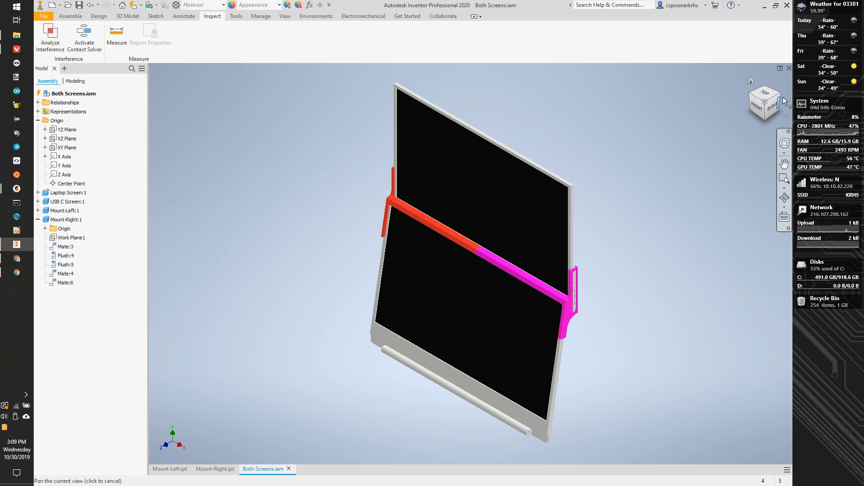
click(784, 102)
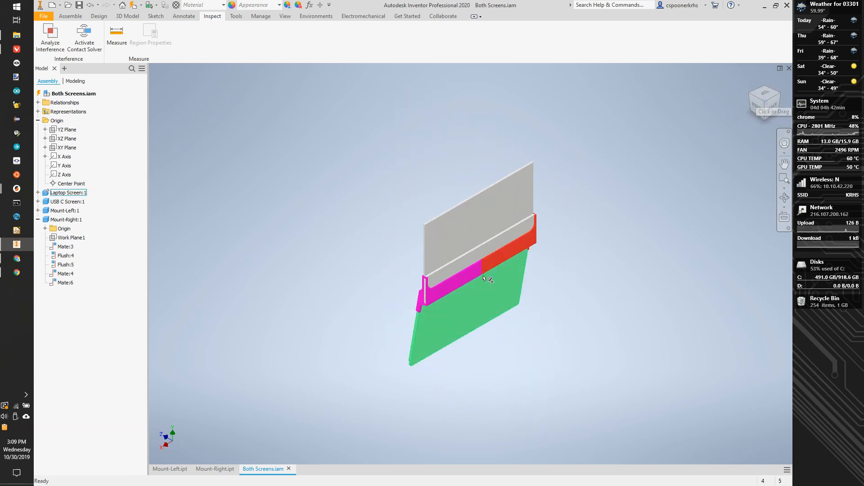
scroll(478, 272, up, 5)
scroll(474, 272, up, 4)
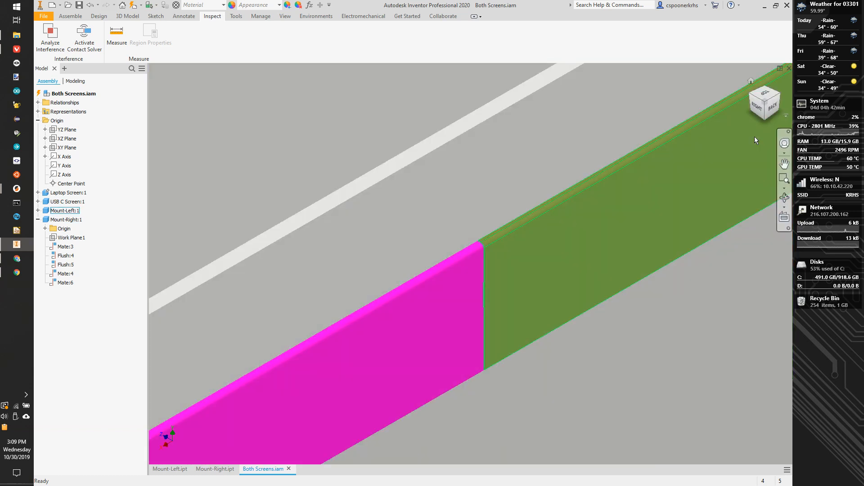
click(767, 121)
scroll(509, 282, up, 6)
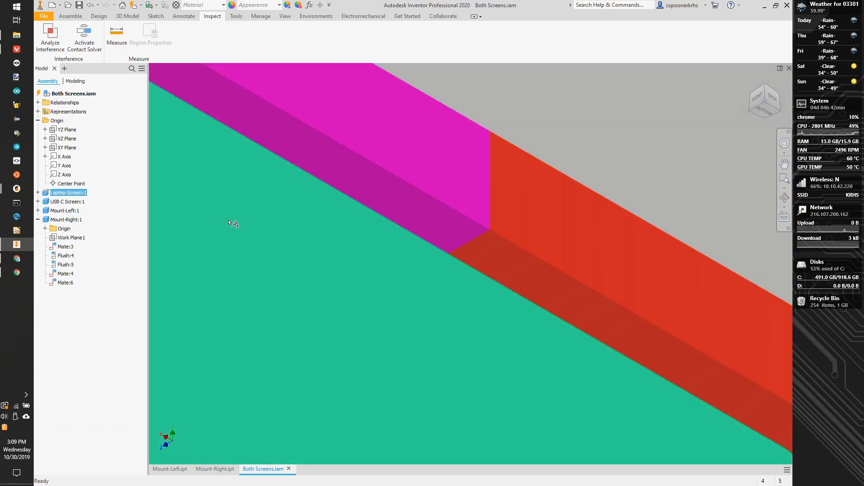
click(232, 223)
scroll(252, 210, down, 5)
click(255, 206)
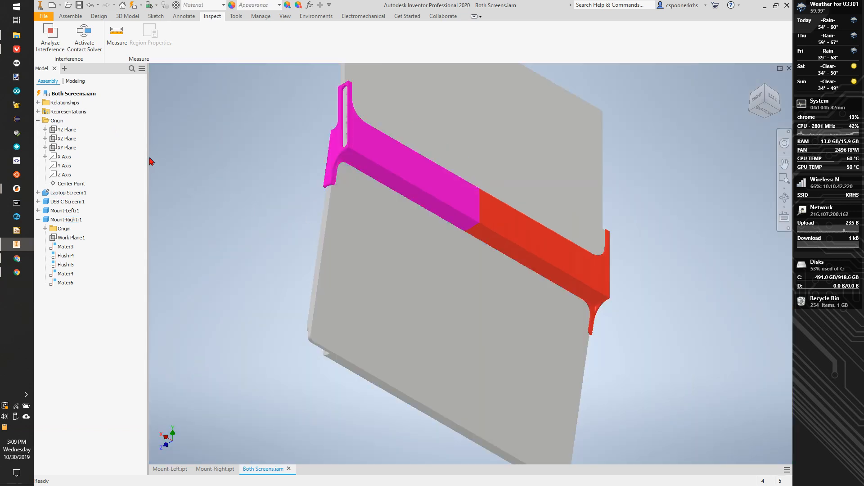
Step: Pick the AS 1420 - Metric socket head bolt from the Content Center's fasteners for placement in the assembly
click(73, 16)
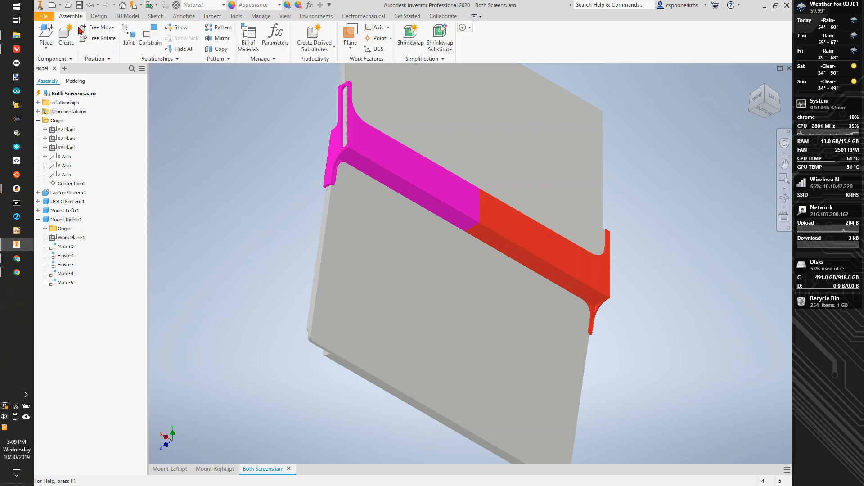
click(49, 47)
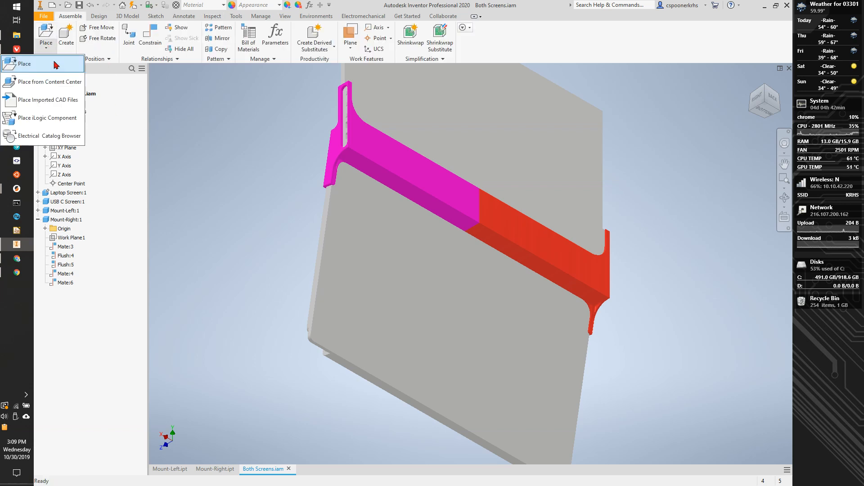
click(59, 79)
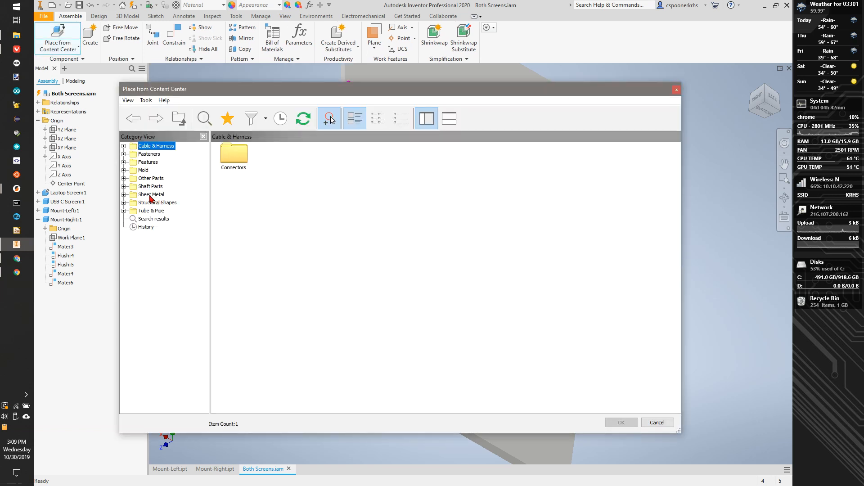
click(125, 154)
click(133, 162)
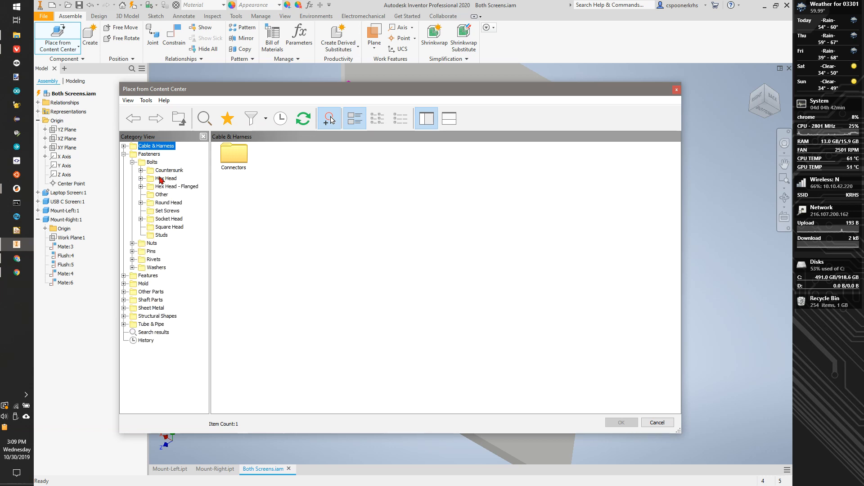
click(176, 219)
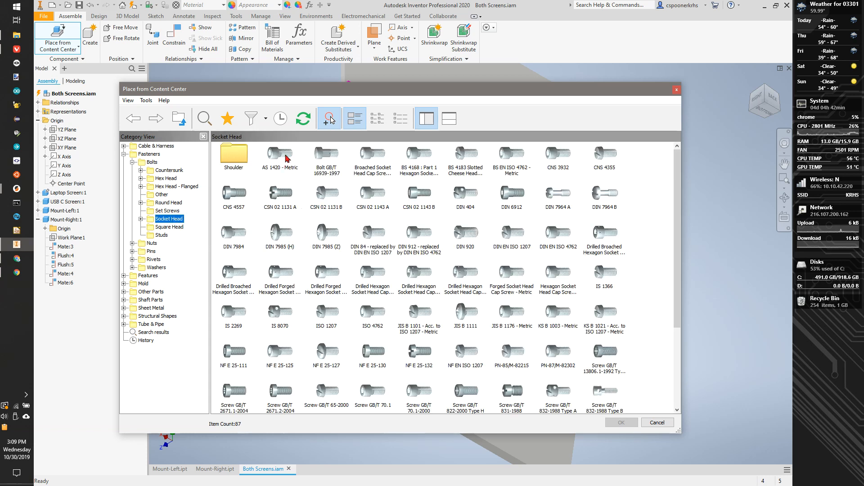
click(286, 155)
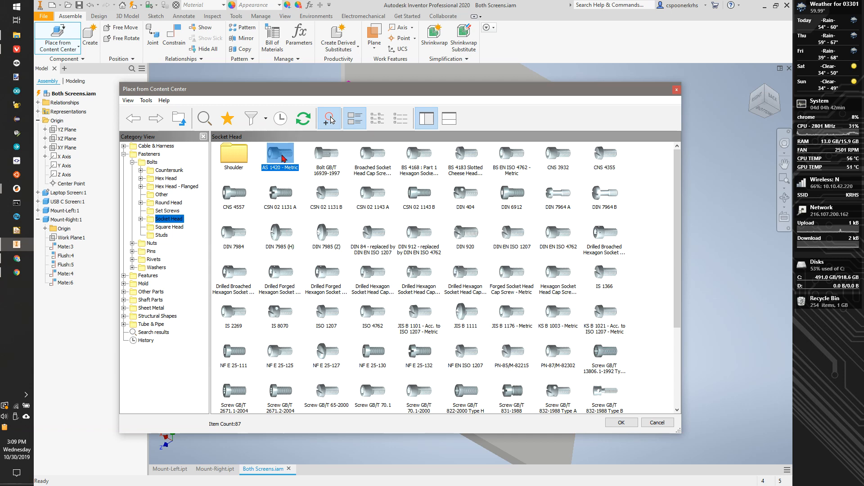
double_click(284, 158)
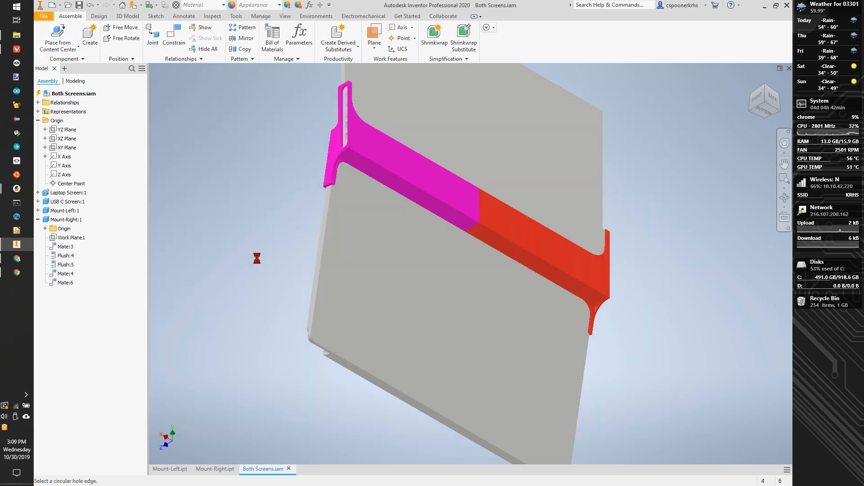
Step: Set the bolt to M3 thread with 10 mm nominal length and place three copies near the seam between the mounts
click(326, 281)
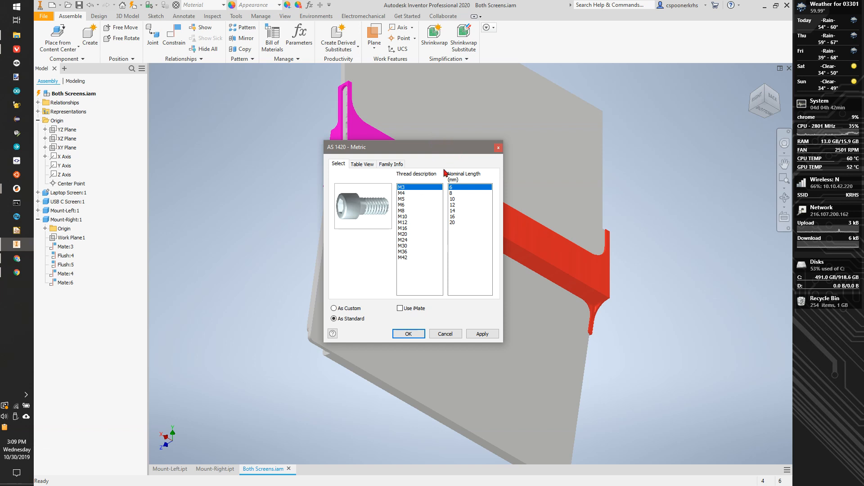
click(454, 199)
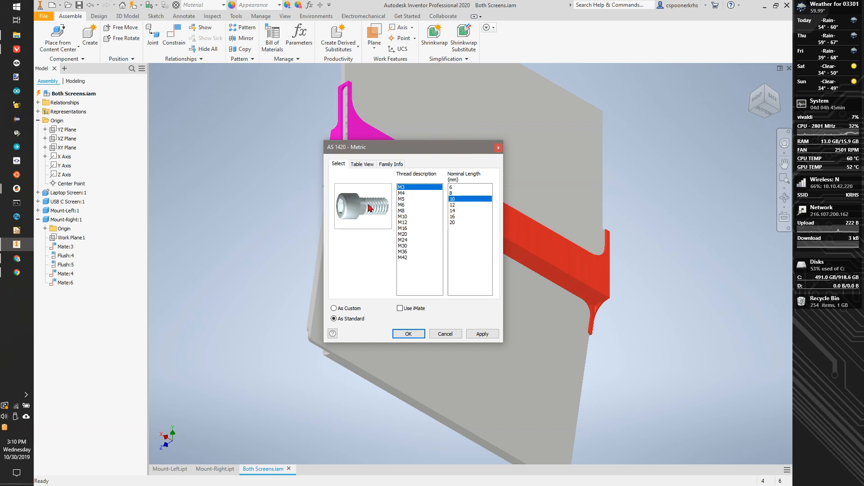
click(493, 334)
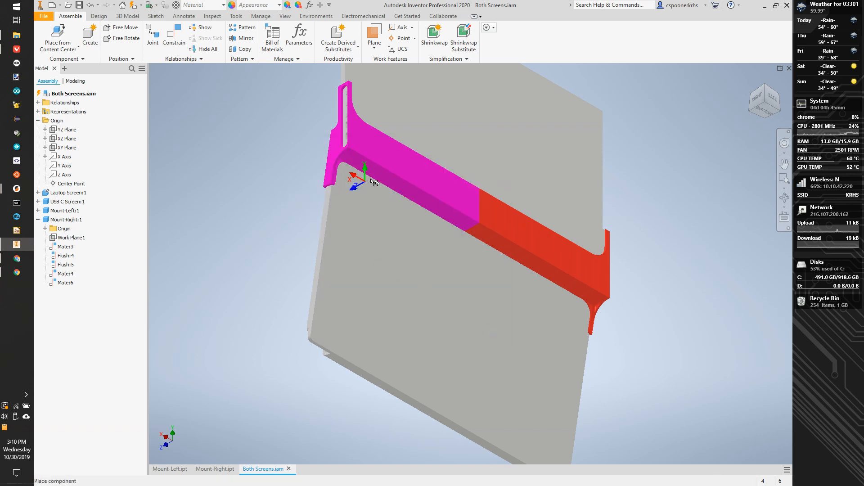
click(505, 178)
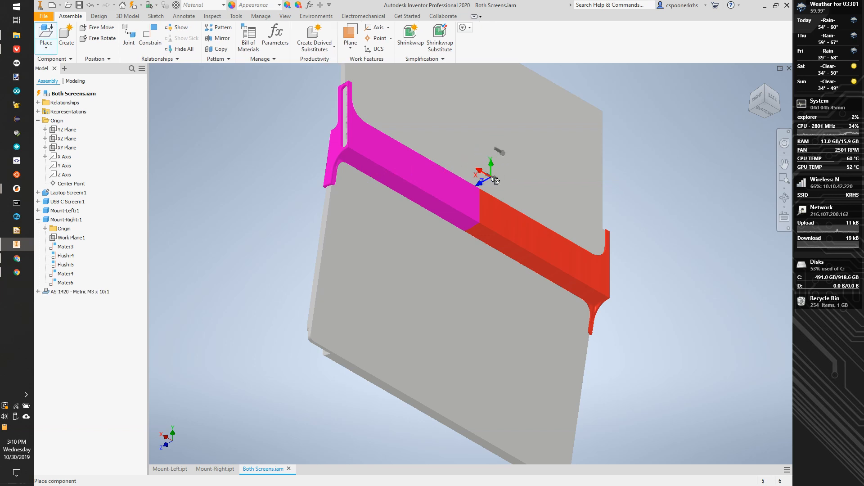
click(501, 193)
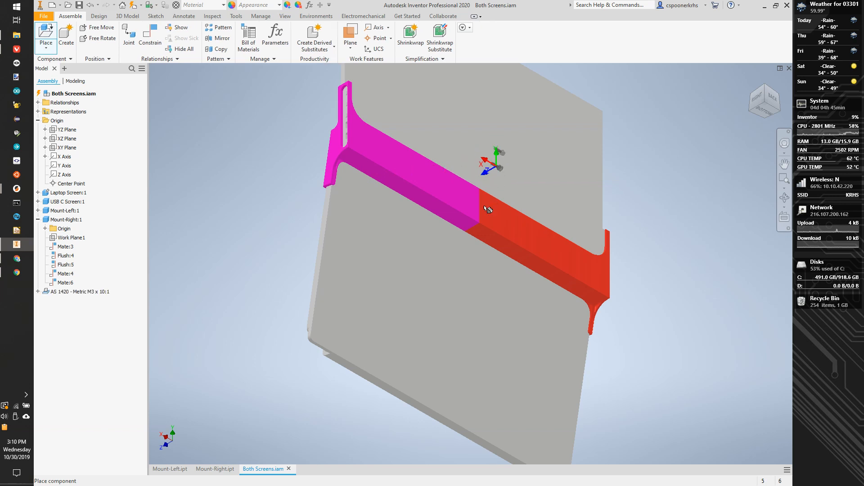
click(559, 241)
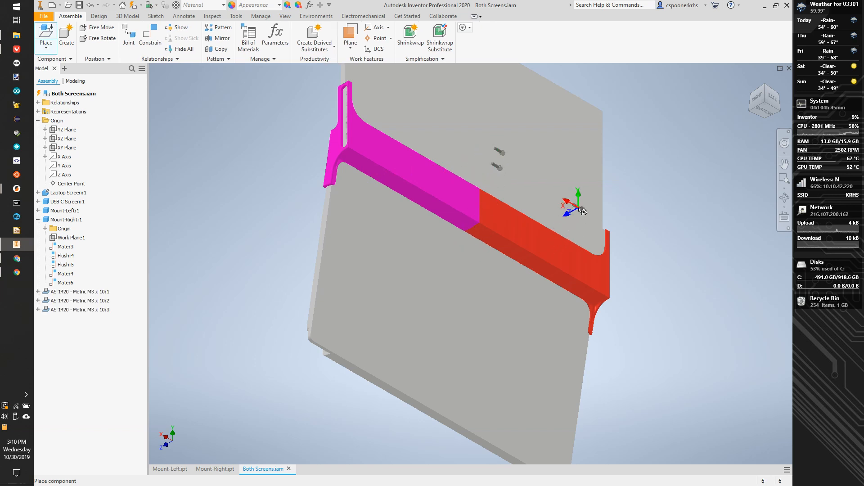
Step: End the bolt placement and, in the right side view, move the third bolt clear of the mounts toward their back
click(766, 102)
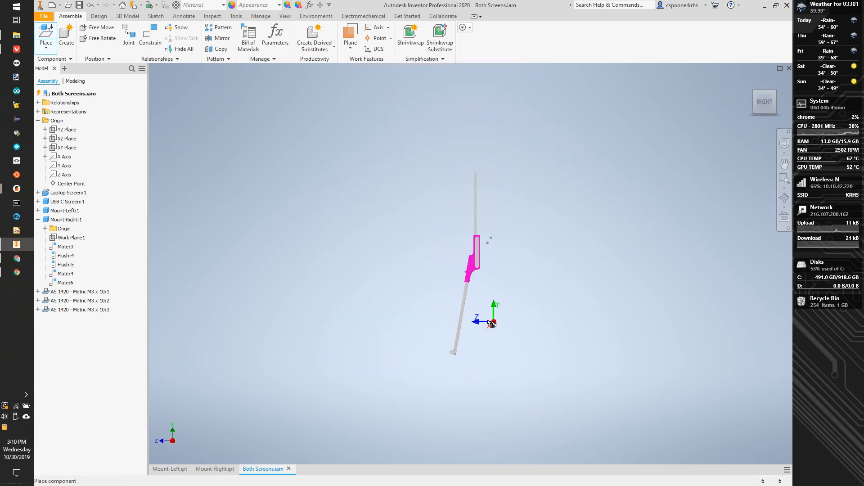
scroll(492, 323, up, 6)
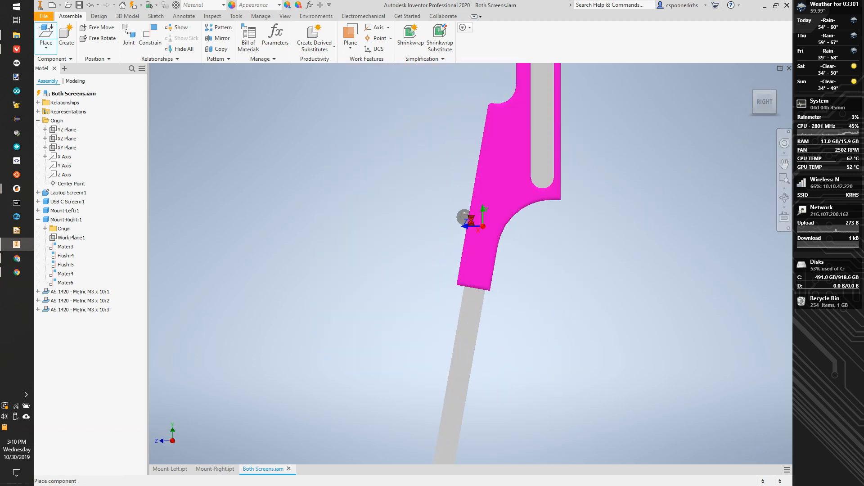
key(Escape)
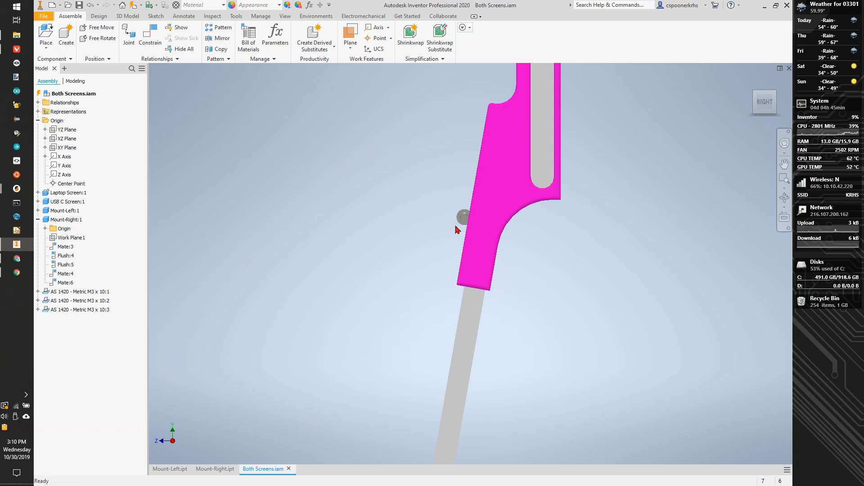
click(571, 221)
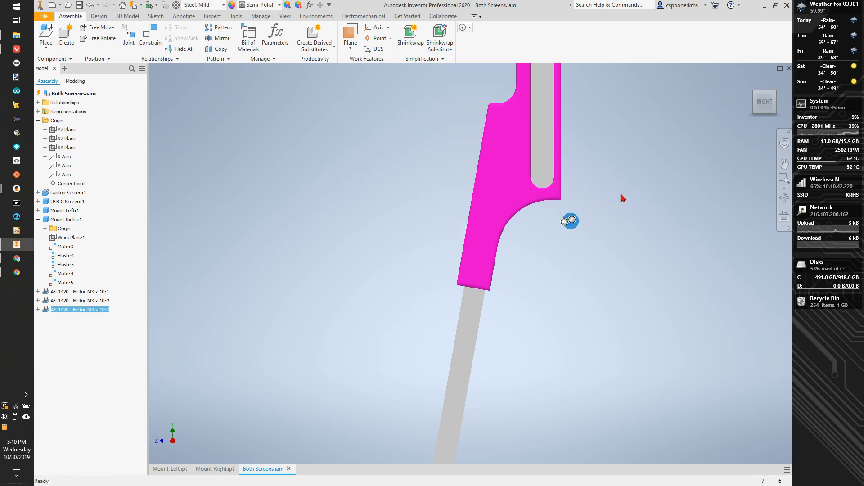
click(762, 103)
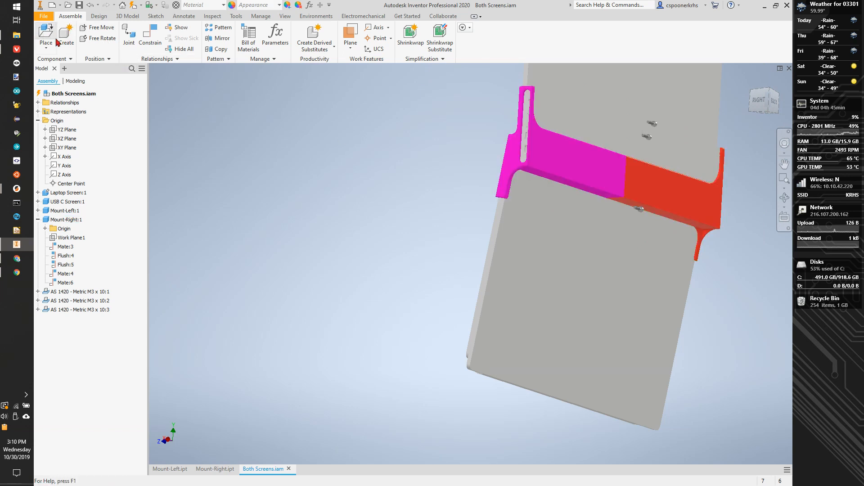
Step: Pick the AS 1474 - Metric hex nut from the Content Center's fasteners for placement in the assembly
click(46, 48)
click(47, 82)
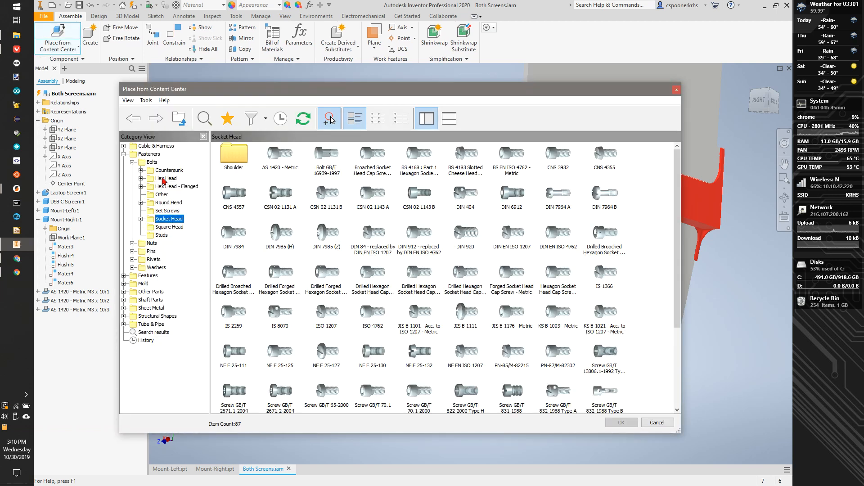
click(143, 244)
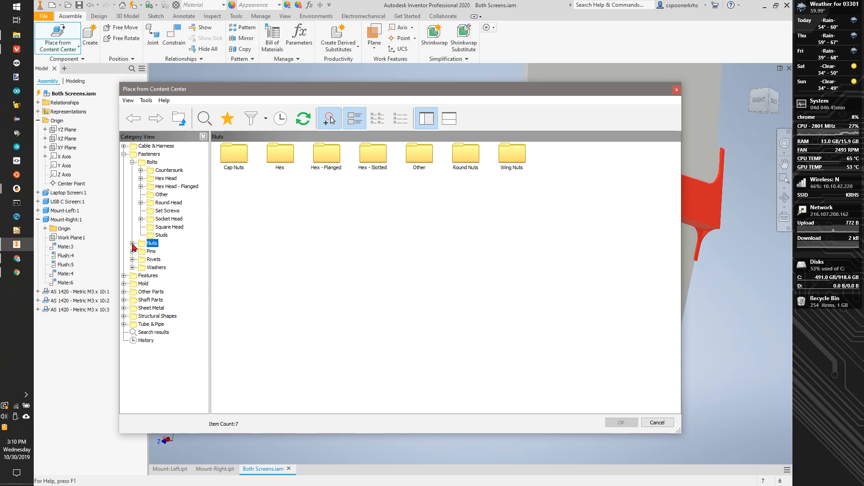
click(132, 243)
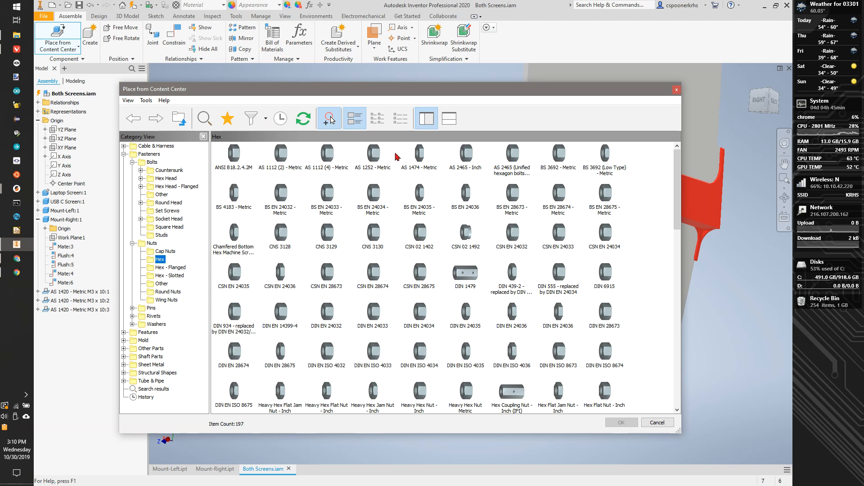
double_click(419, 157)
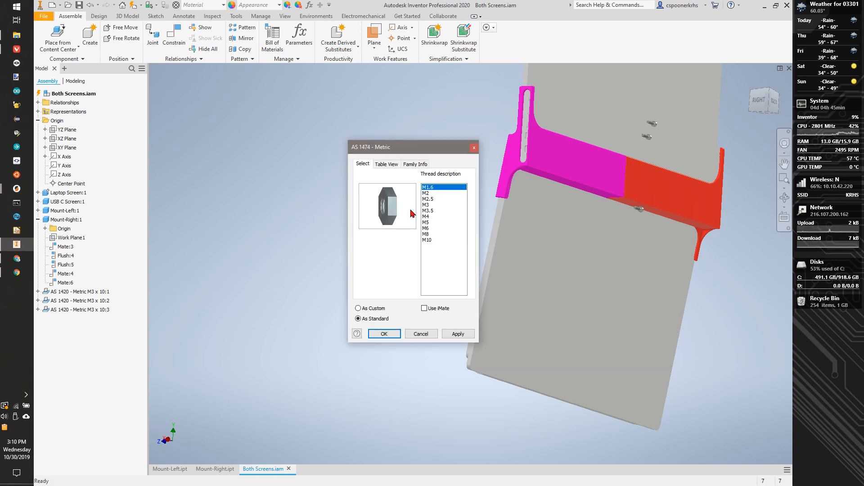
Step: Set the nut to M3 thread, place three copies in the empty space beside the left mount, and end the placement
click(430, 200)
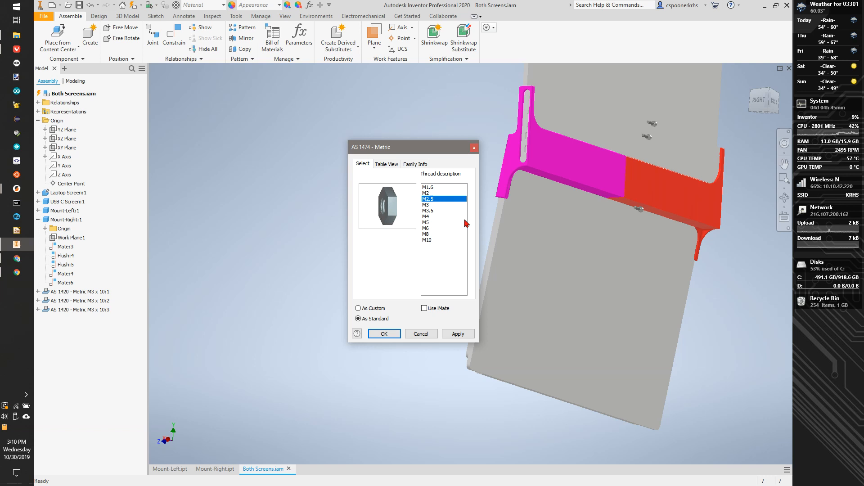
click(430, 206)
click(459, 336)
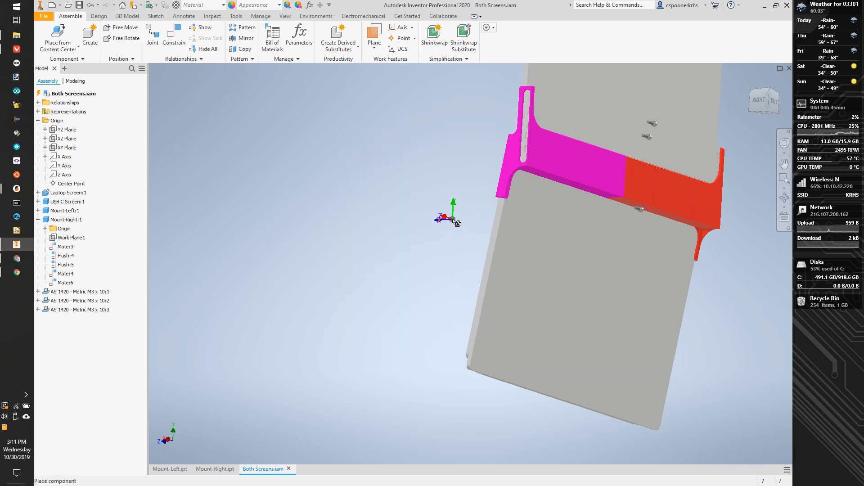
click(453, 220)
click(466, 163)
click(467, 128)
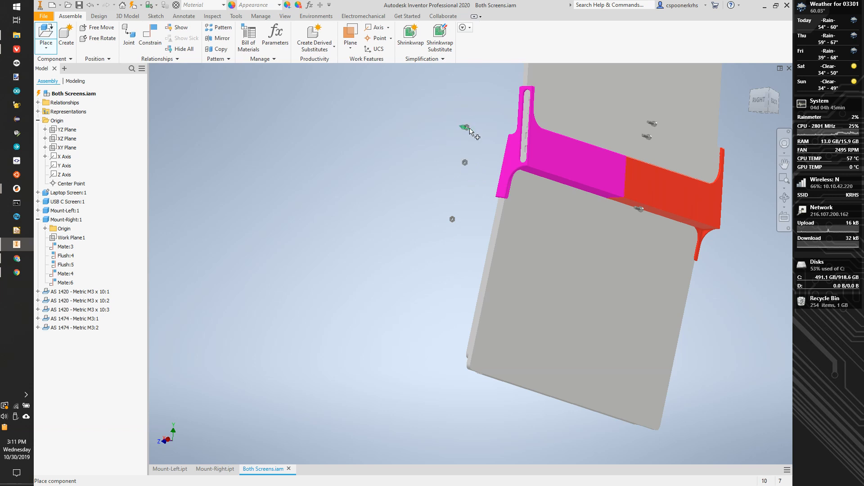
key(Escape)
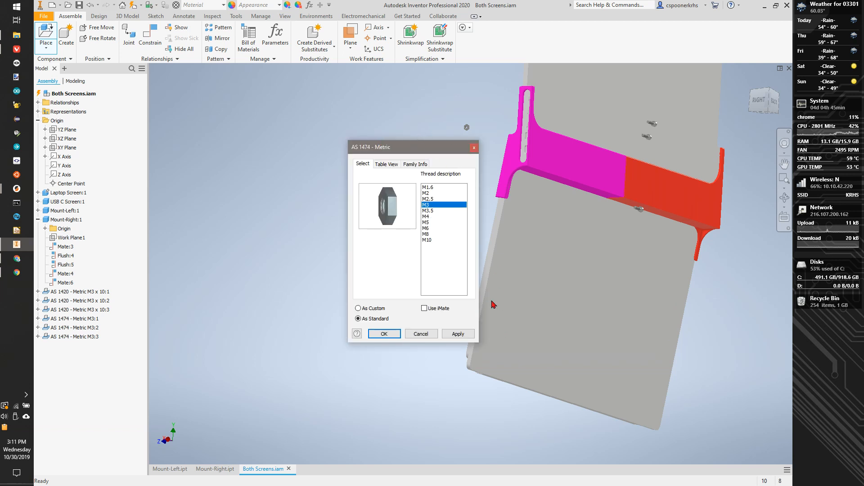
click(432, 338)
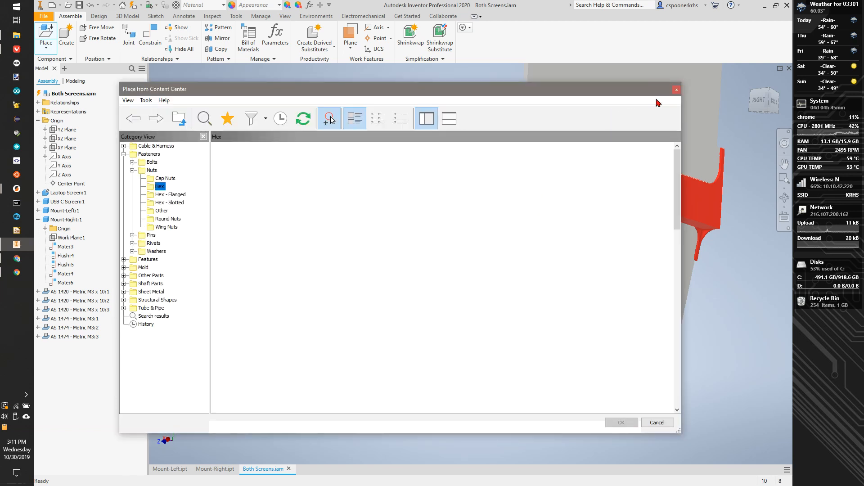
click(677, 92)
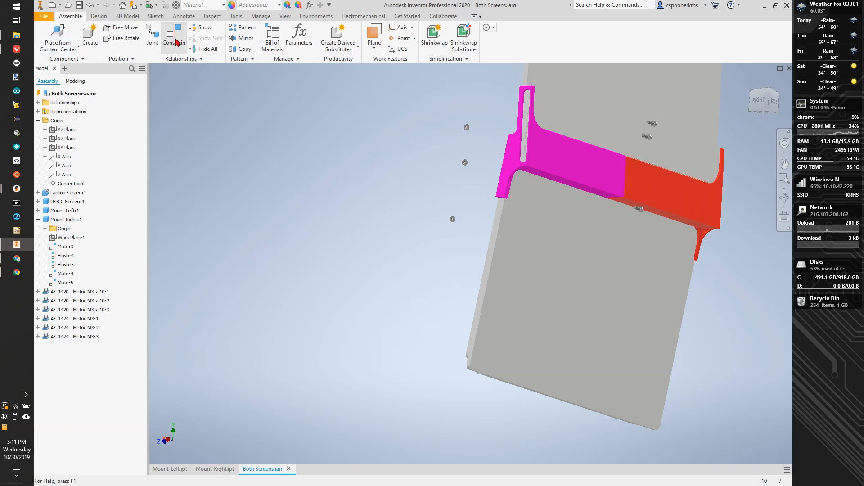
Step: Mate the axis of the bolt below the mounts to the hole axis of the lowest hex nut with 0 offset
key(c)
scroll(621, 234, down, 5)
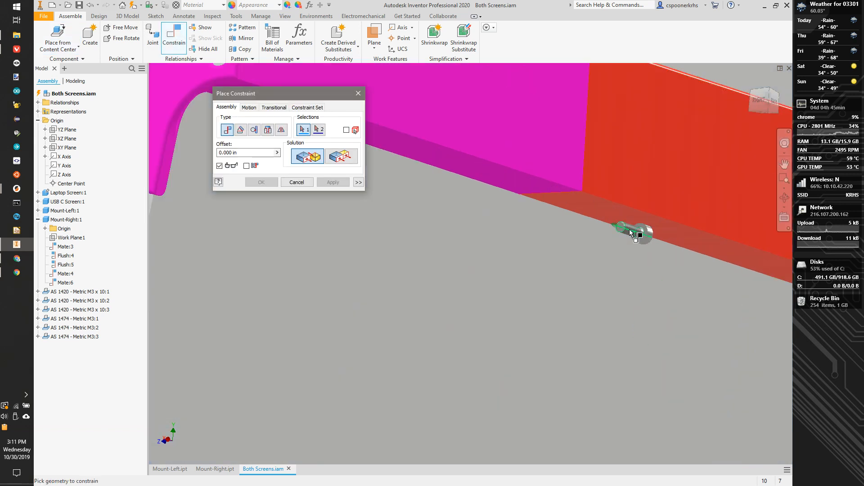
click(630, 230)
scroll(629, 230, up, 5)
scroll(360, 260, down, 8)
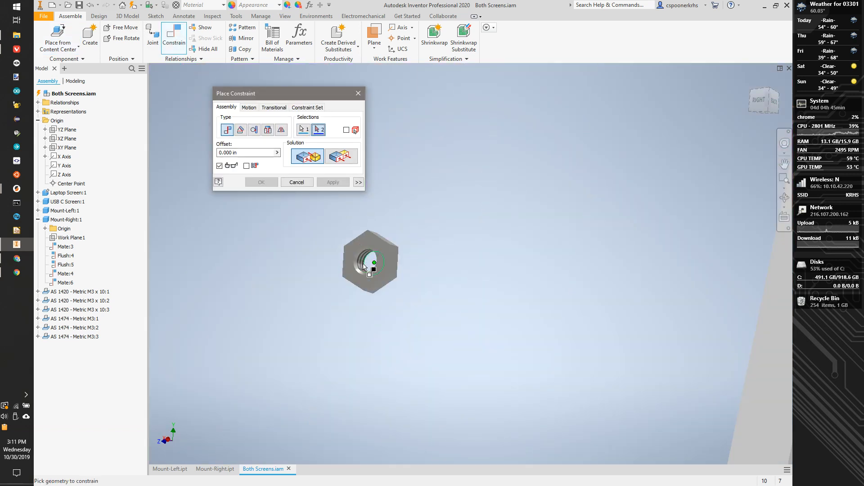
scroll(359, 265, down, 5)
click(376, 252)
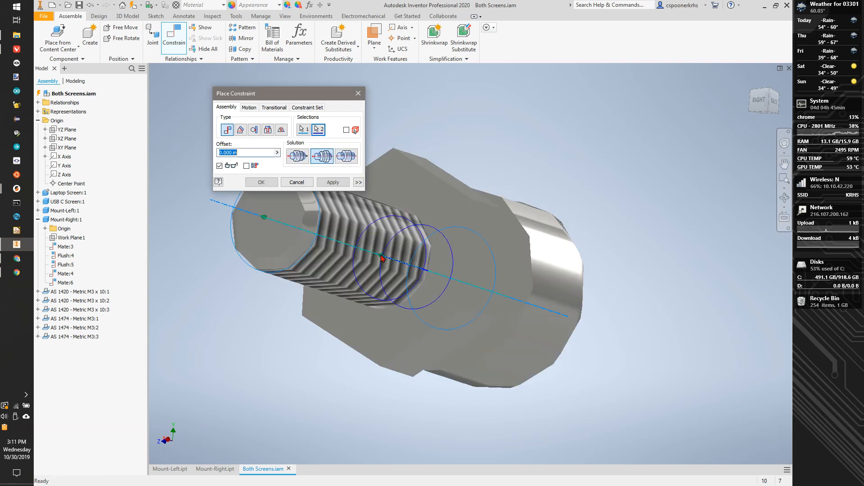
scroll(383, 253, up, 6)
click(325, 182)
Step: Mate the axis of the lower of the two bolts above the mounts to the middle nut's hole axis with 0 offset
scroll(447, 198, up, 5)
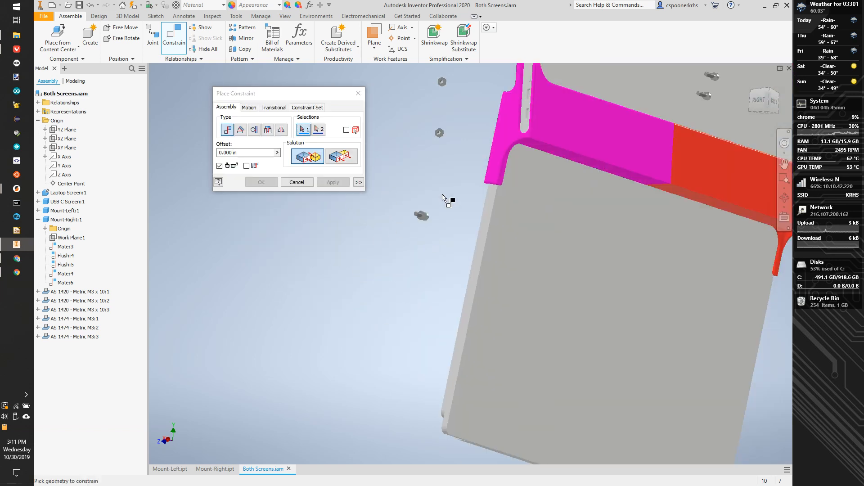
scroll(528, 198, down, 6)
click(528, 196)
scroll(531, 207, up, 6)
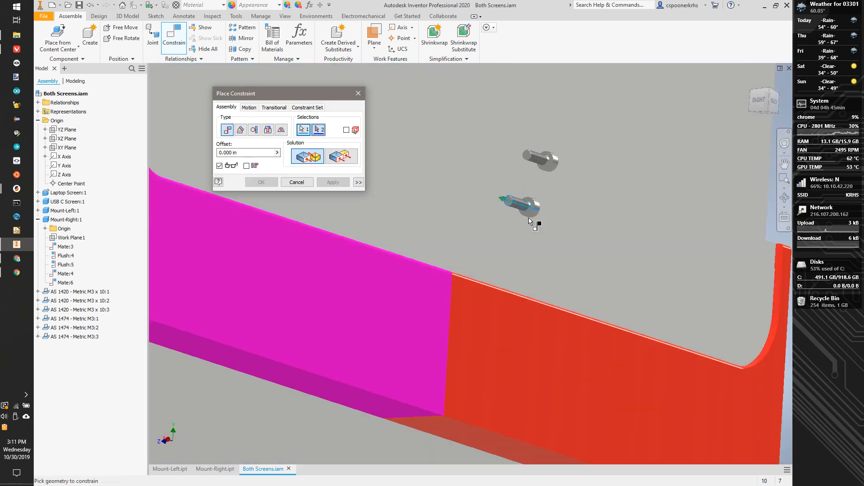
scroll(398, 223, down, 7)
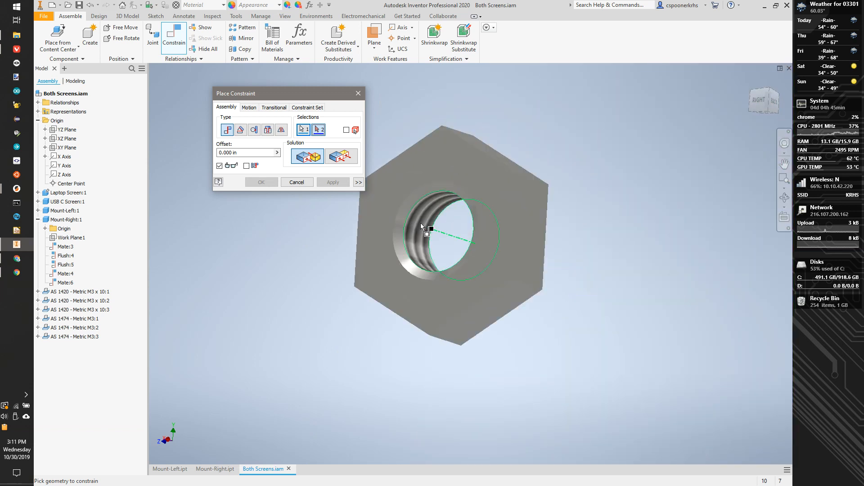
click(420, 223)
scroll(421, 223, up, 3)
click(337, 186)
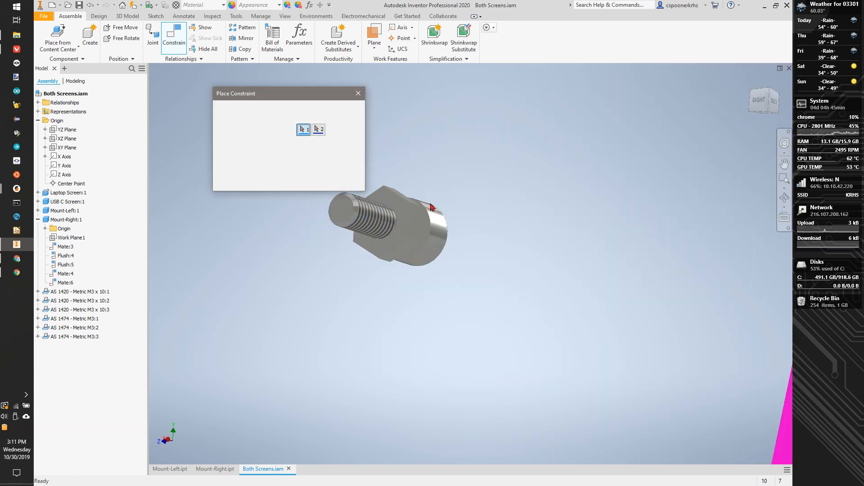
Step: Mate the remaining bolt's axis to the uppermost nut's hole axis with 0 offset and end the constraint placement
scroll(491, 209, up, 6)
scroll(744, 156, down, 4)
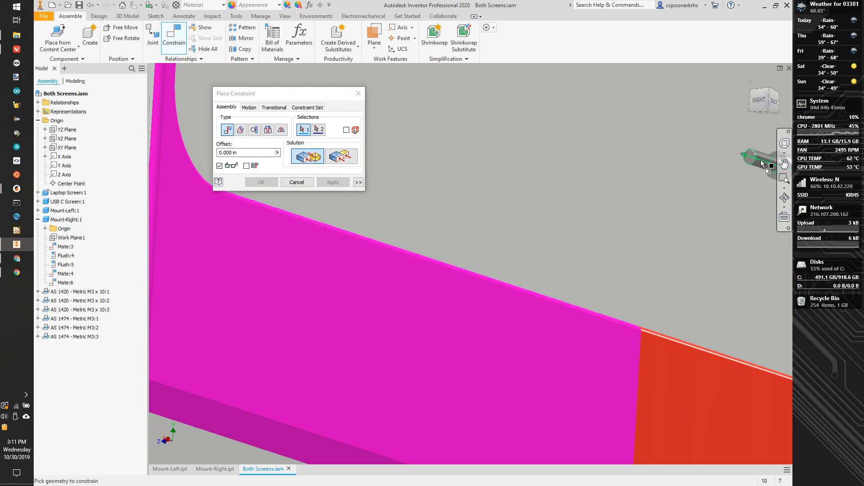
click(754, 154)
scroll(754, 154, up, 5)
scroll(523, 198, down, 4)
scroll(523, 193, down, 3)
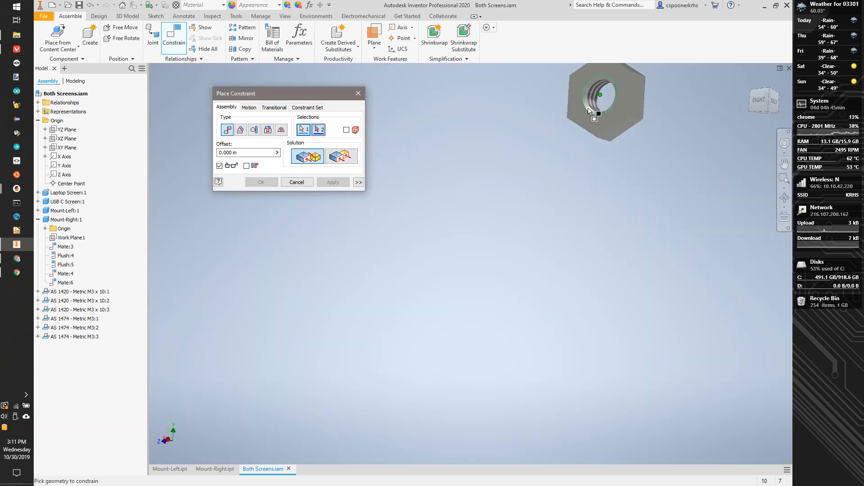
click(596, 96)
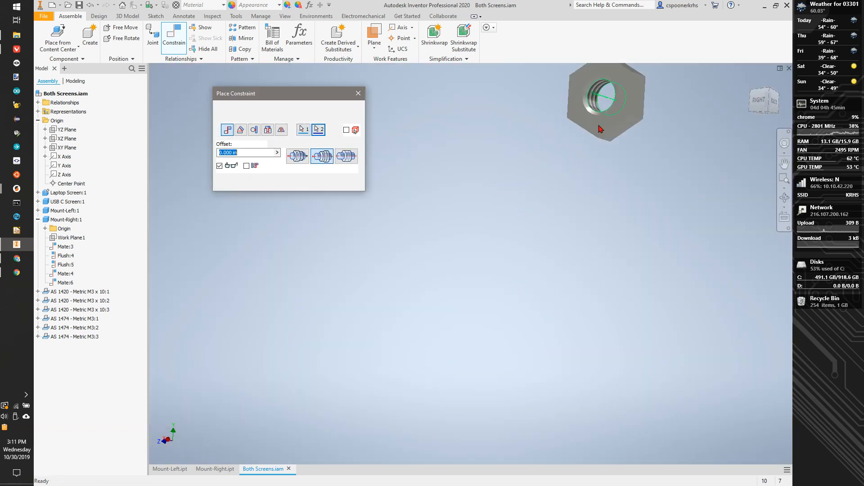
scroll(599, 171, up, 3)
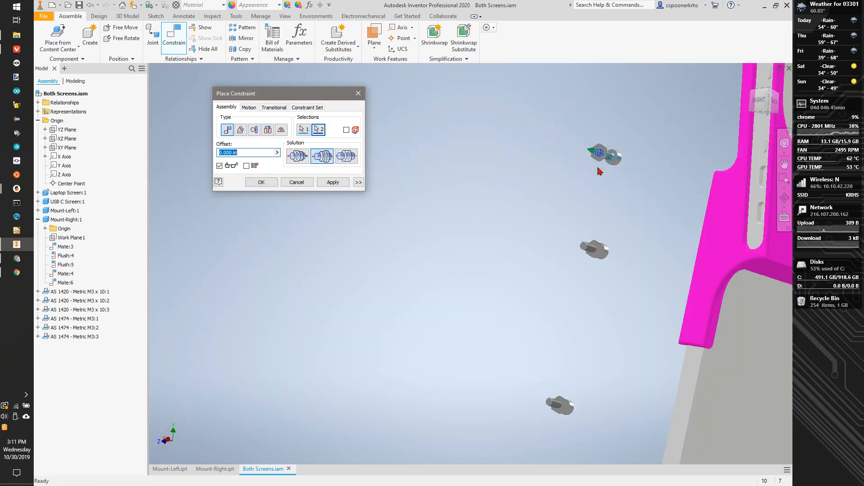
click(336, 183)
click(359, 93)
Step: Move the uppermost nut and bolt by hand to check how they slide relative to each other along the shared axis
scroll(619, 148, down, 3)
scroll(619, 149, down, 3)
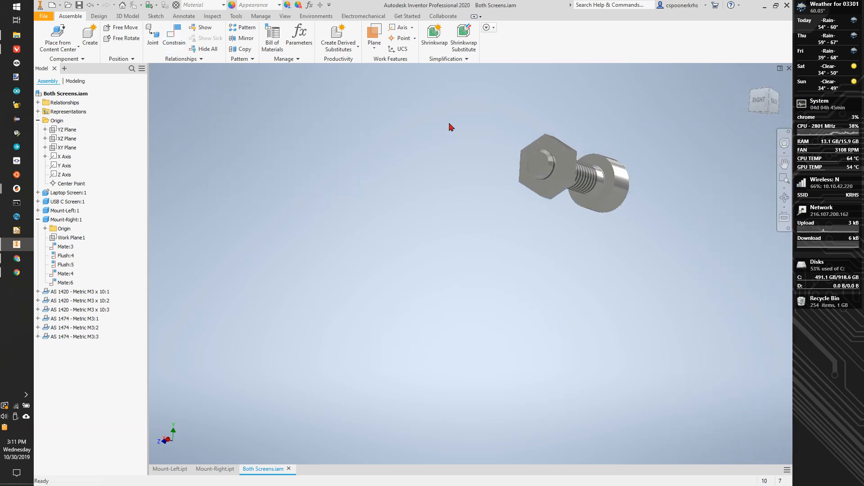
mouse_move(556, 158)
mouse_down()
mouse_move(583, 162)
mouse_move(554, 164)
mouse_up()
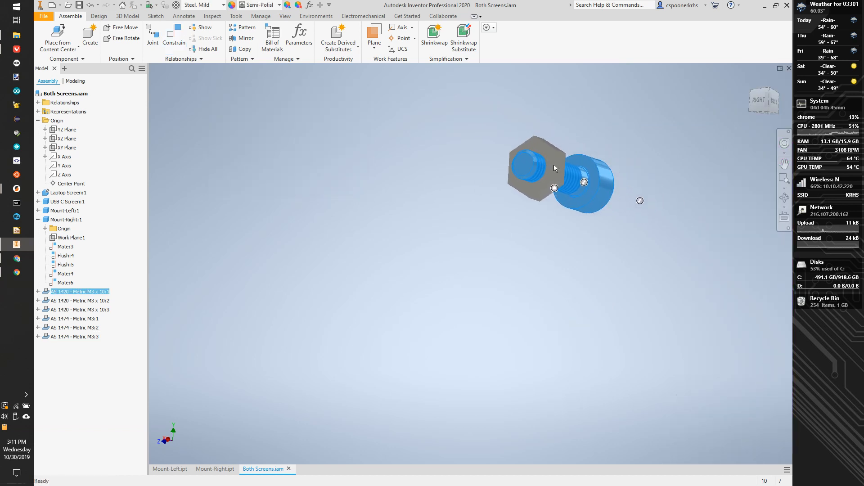
drag(609, 182, 594, 172)
click(647, 139)
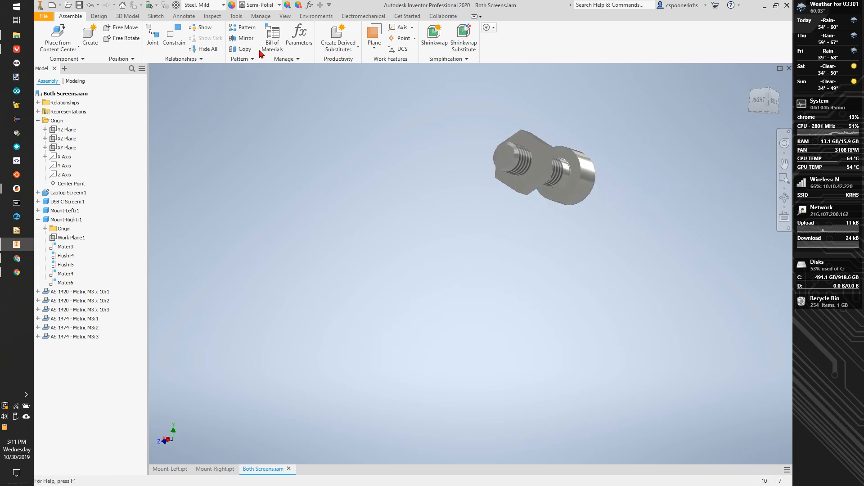
Step: Select the underside of the uppermost bolt's head and the facing side of its nut for a mate constraint
key(c)
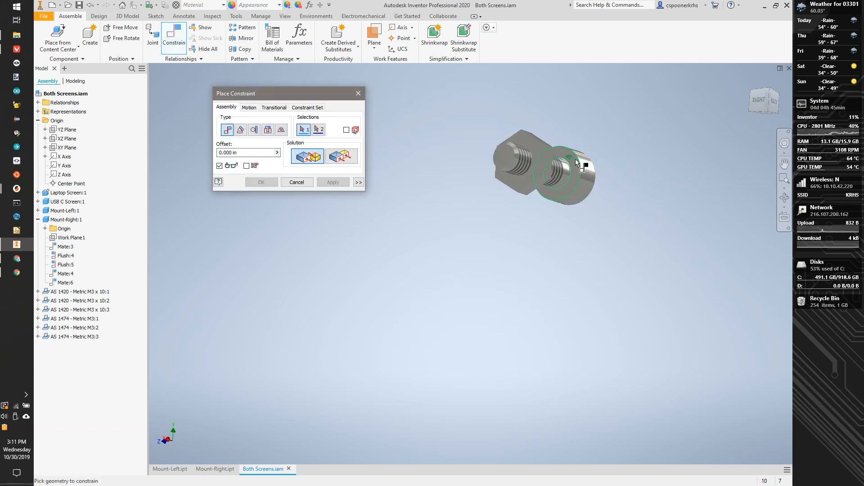
click(575, 158)
drag(764, 106, 736, 147)
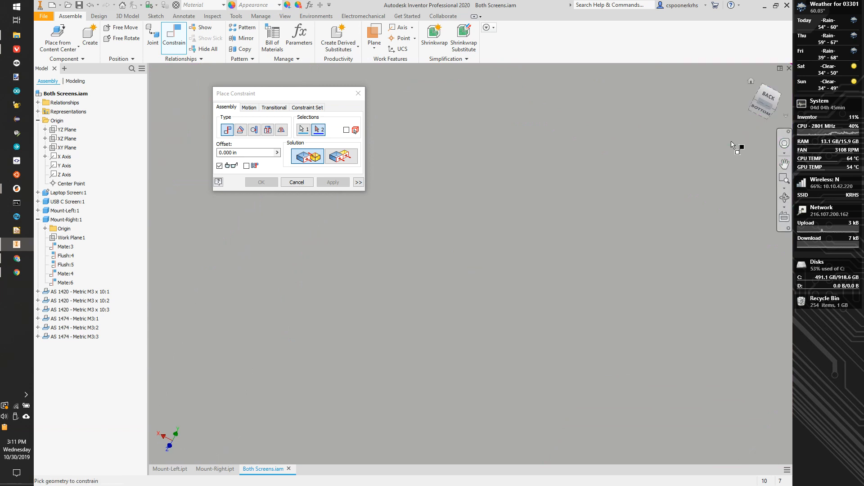
scroll(690, 123, up, 7)
middle_drag(691, 123, 456, 340)
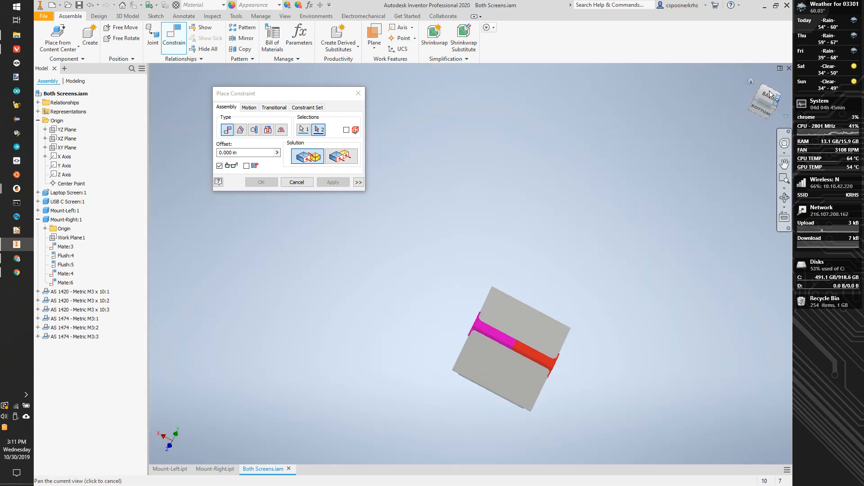
drag(762, 93, 613, 134)
key(F6)
scroll(467, 274, down, 10)
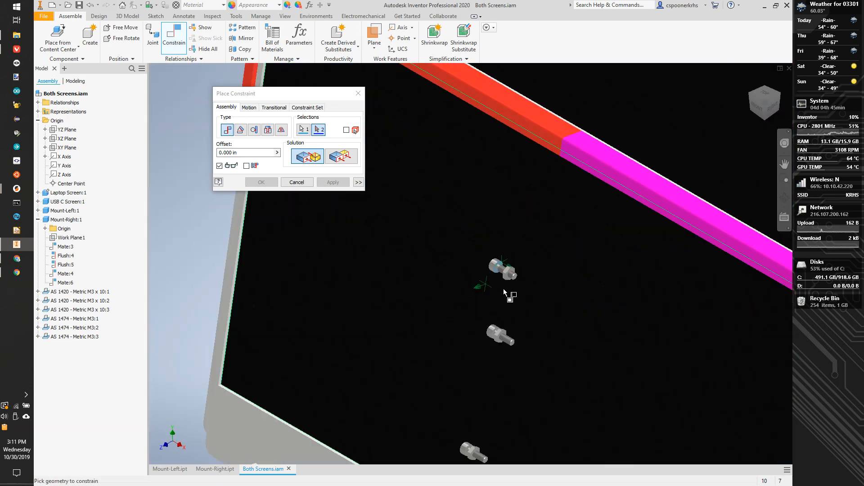
click(751, 94)
scroll(532, 216, down, 10)
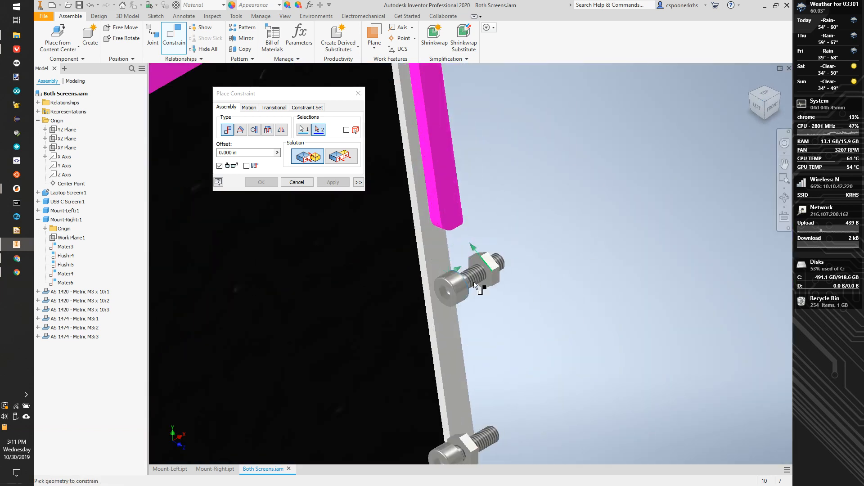
click(531, 214)
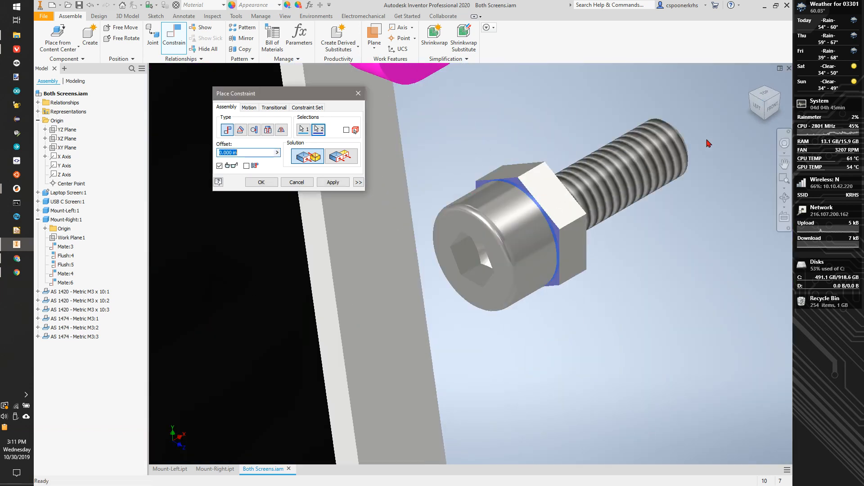
Step: Set the head-to-nut mate offset to .3 in, checking the spacing in the front view, and apply the constraint
click(773, 110)
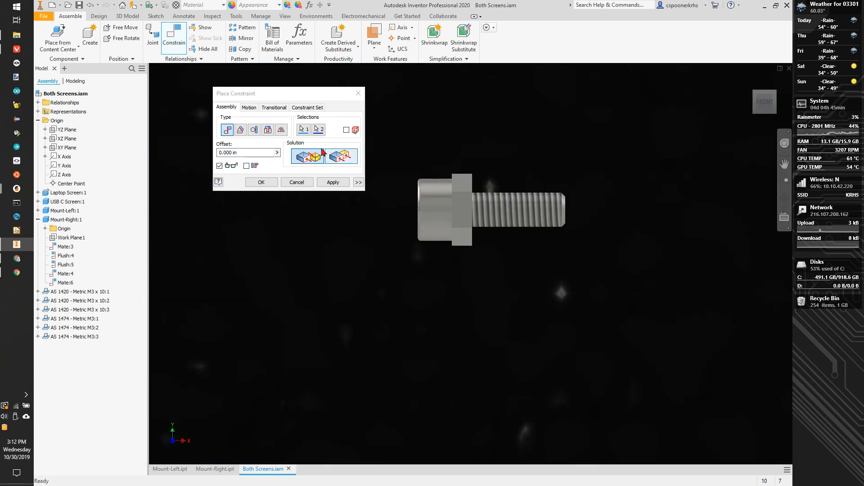
click(251, 152)
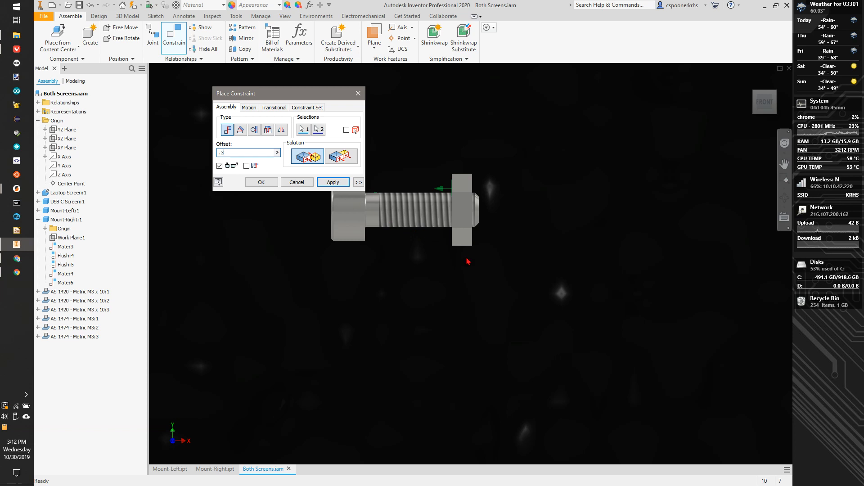
scroll(467, 261, up, 3)
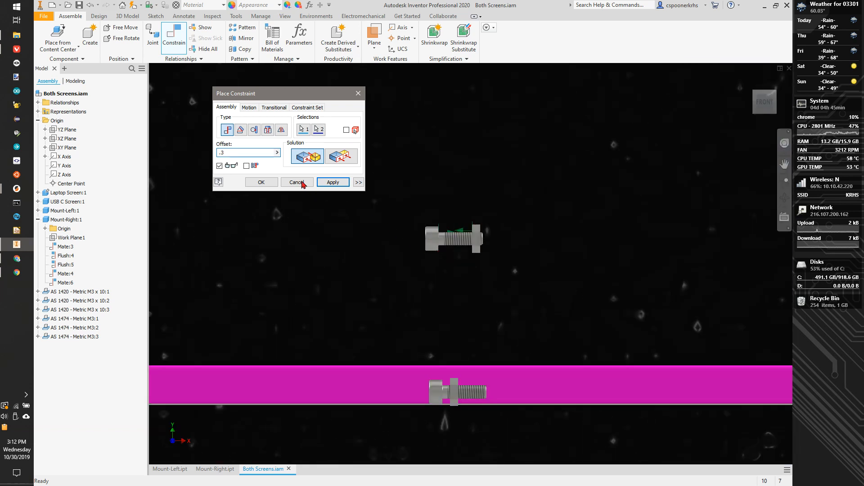
click(333, 183)
Step: Mate the underside of the middle bolt's head to the facing side of its nut with a .3 in offset and apply it
scroll(451, 392, down, 5)
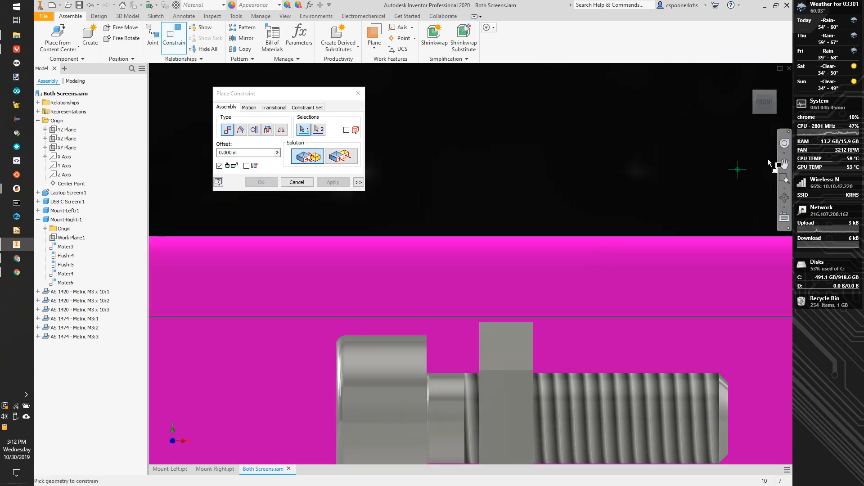
click(765, 102)
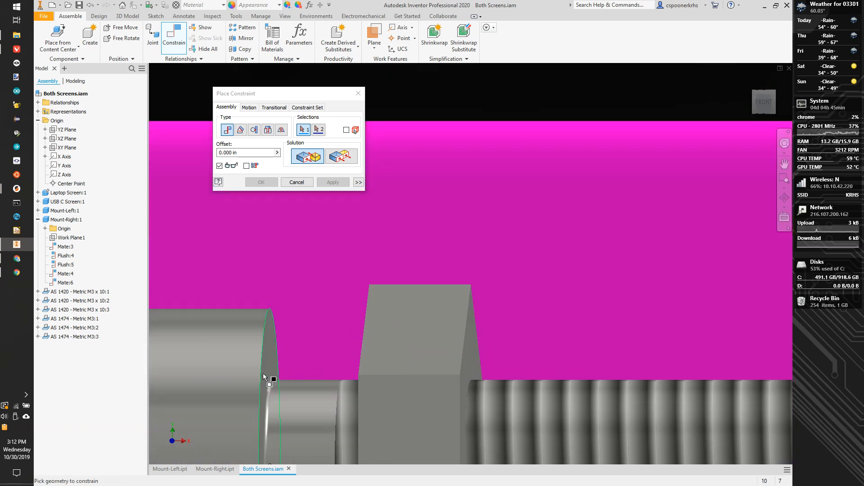
click(270, 373)
click(762, 103)
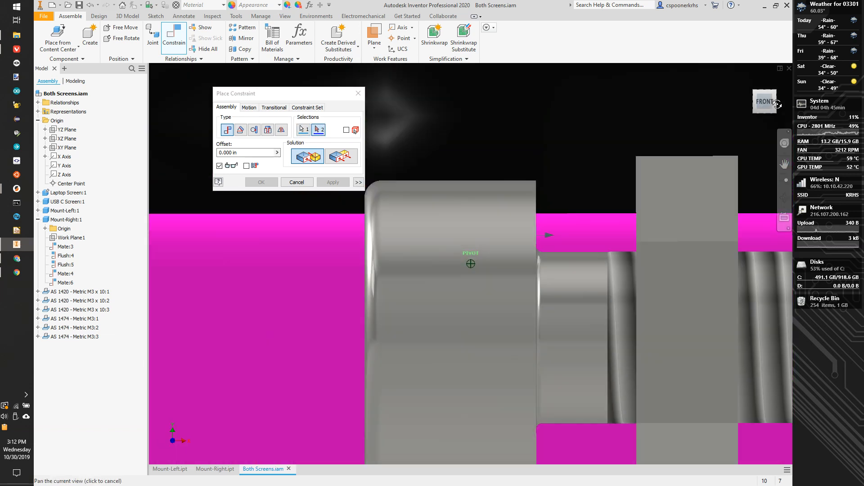
middle_drag(456, 256, 488, 259)
middle_drag(731, 194, 433, 173)
click(607, 366)
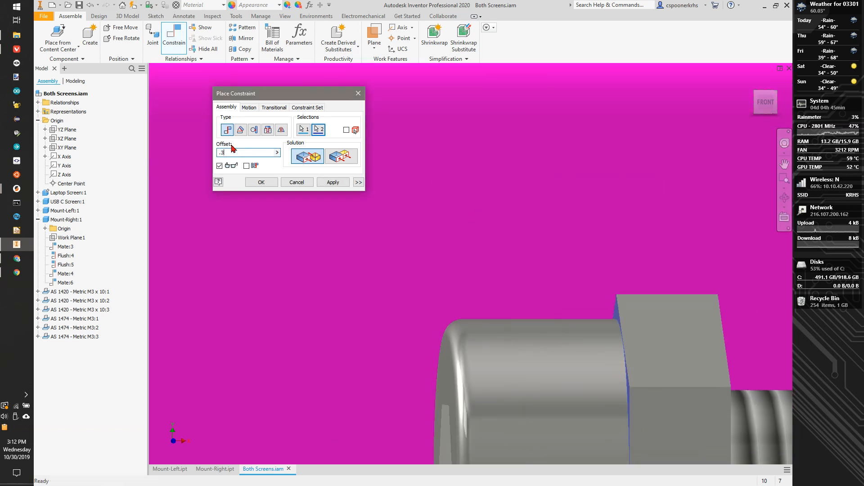
scroll(488, 271, down, 4)
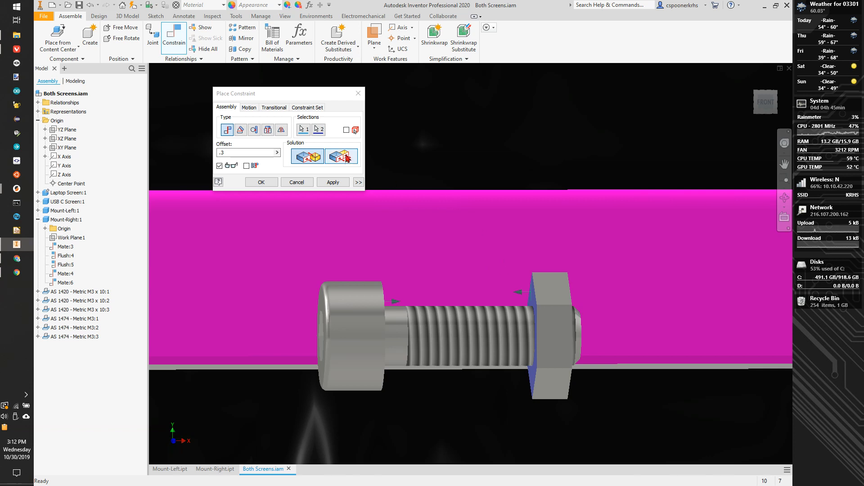
click(334, 182)
Step: Mate the lowest nut's inner face to the underside edge of its bolt's head with a .3 in offset, apply it and end constraint placement
scroll(486, 218, down, 6)
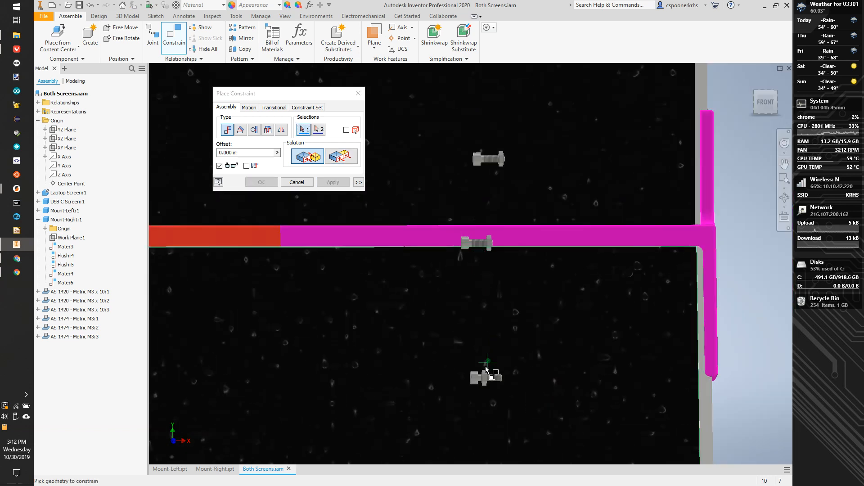
scroll(486, 369, up, 10)
click(520, 282)
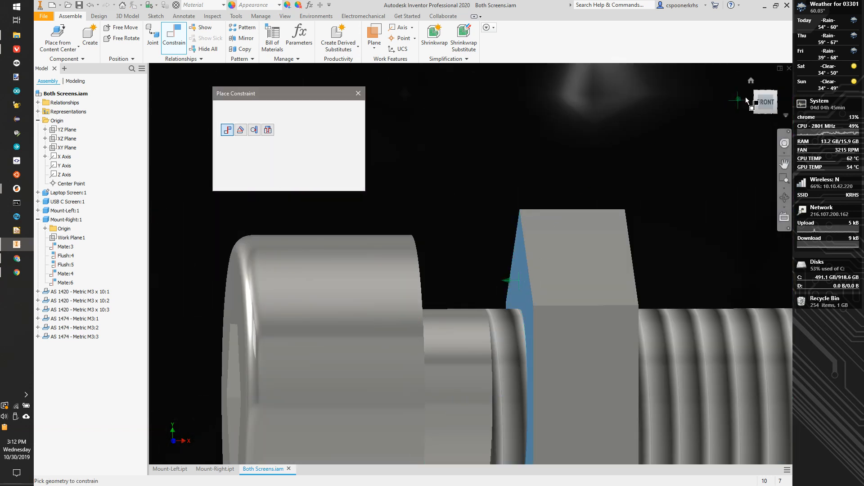
click(767, 101)
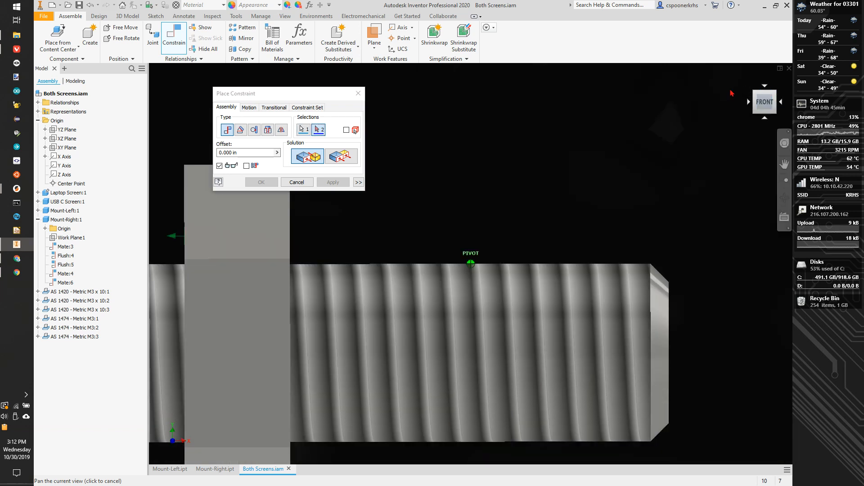
scroll(388, 216, down, 5)
scroll(434, 203, up, 5)
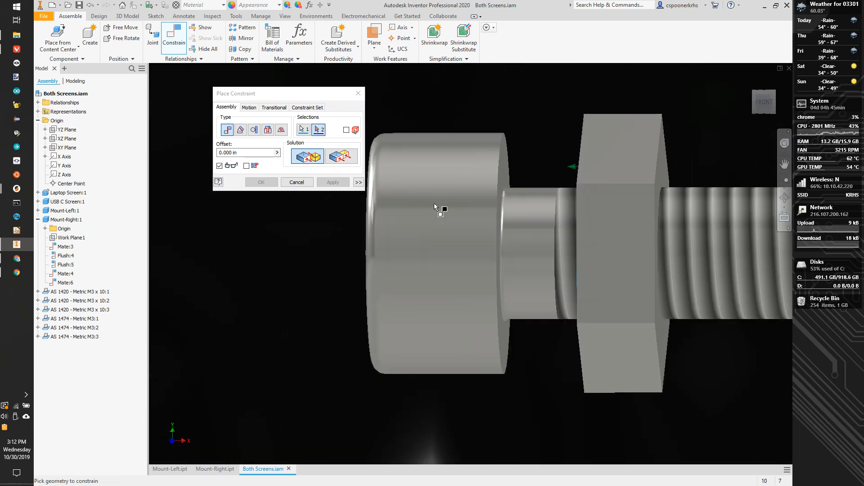
click(510, 166)
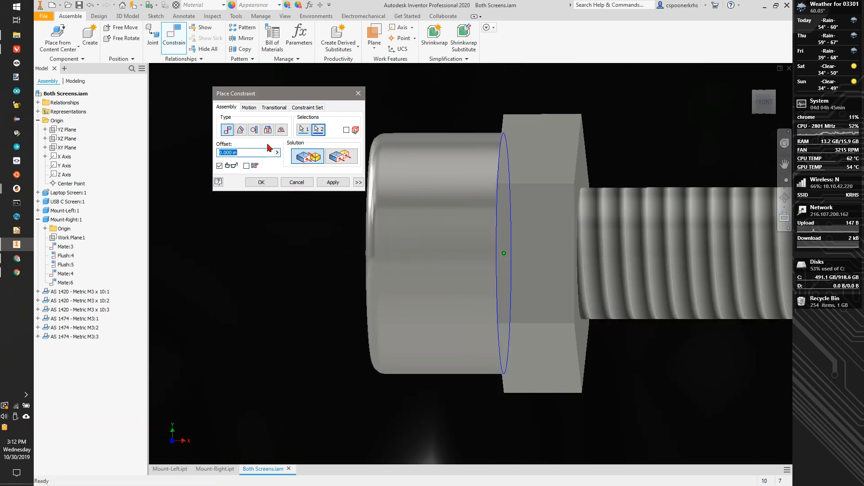
text(.3)
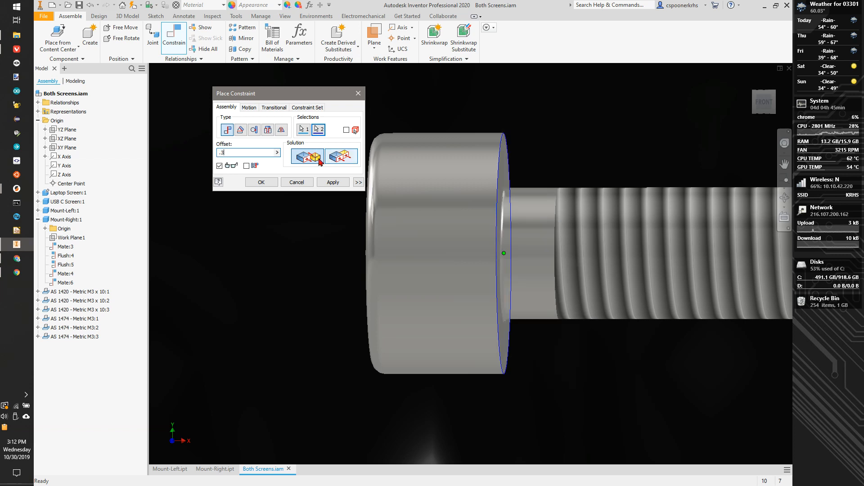
click(333, 181)
scroll(500, 194, down, 8)
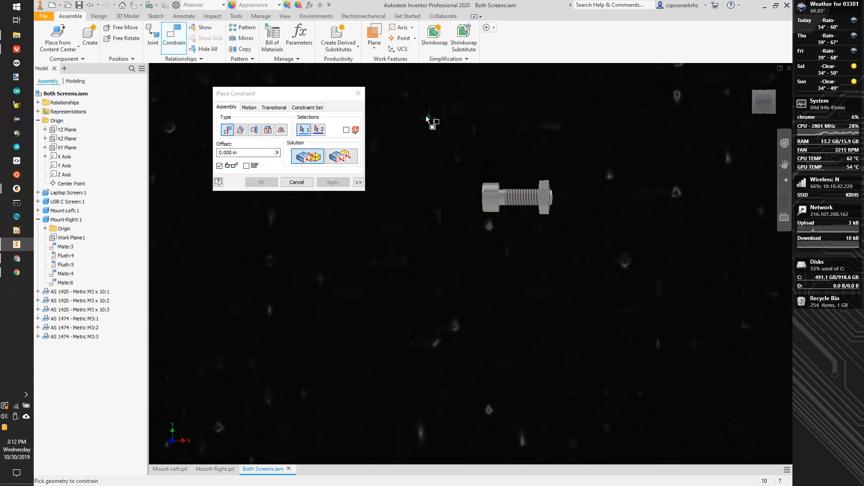
click(359, 93)
Step: In the right view, move all three bolt-and-nut pairs from in front of the screens to just behind the mounts
scroll(653, 167, down, 6)
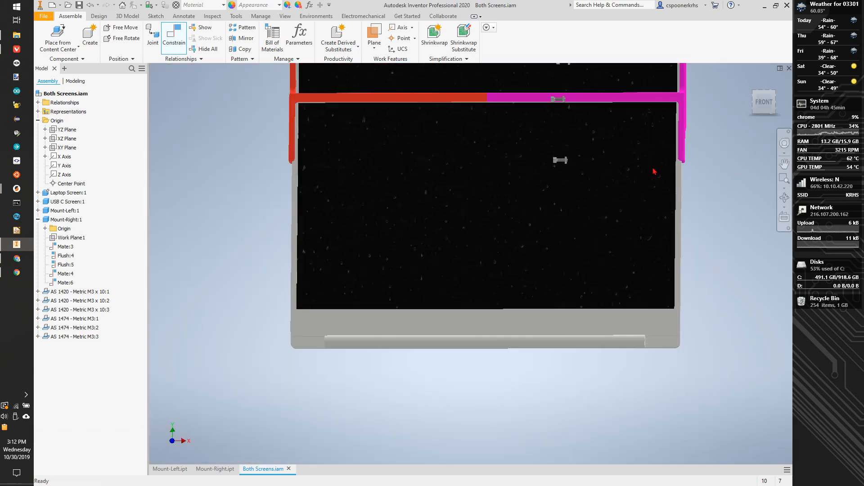
drag(764, 107, 805, 106)
click(775, 103)
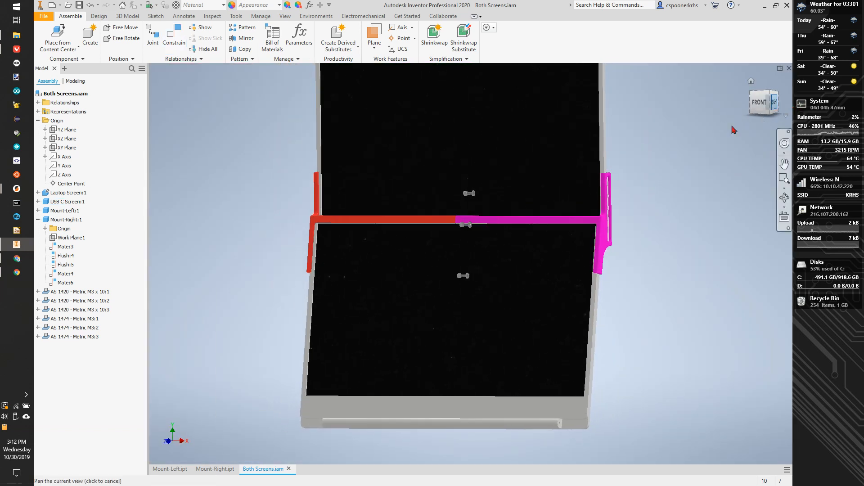
scroll(457, 226, down, 8)
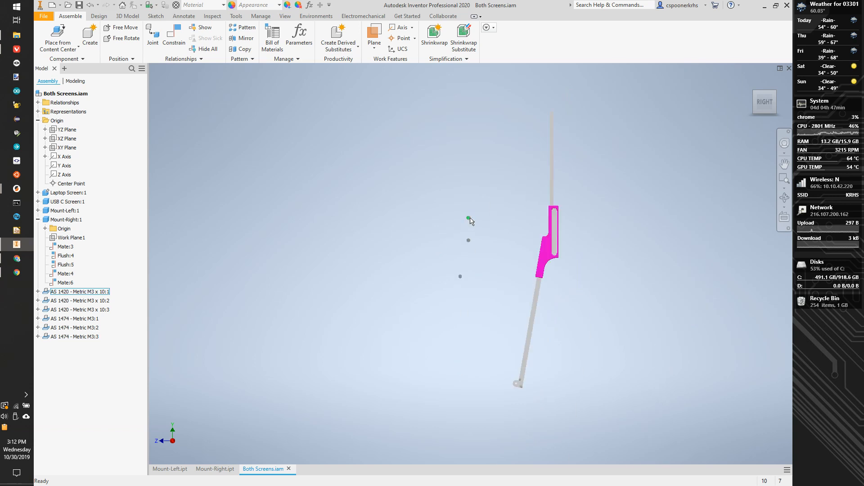
click(469, 219)
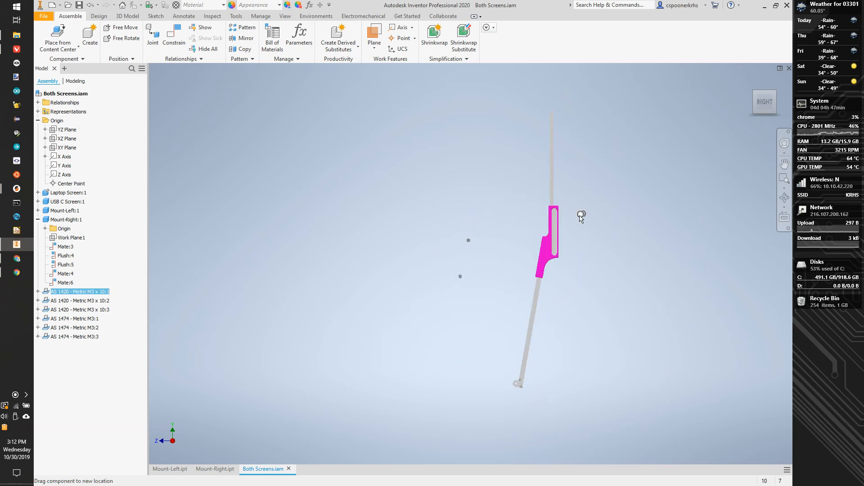
click(470, 242)
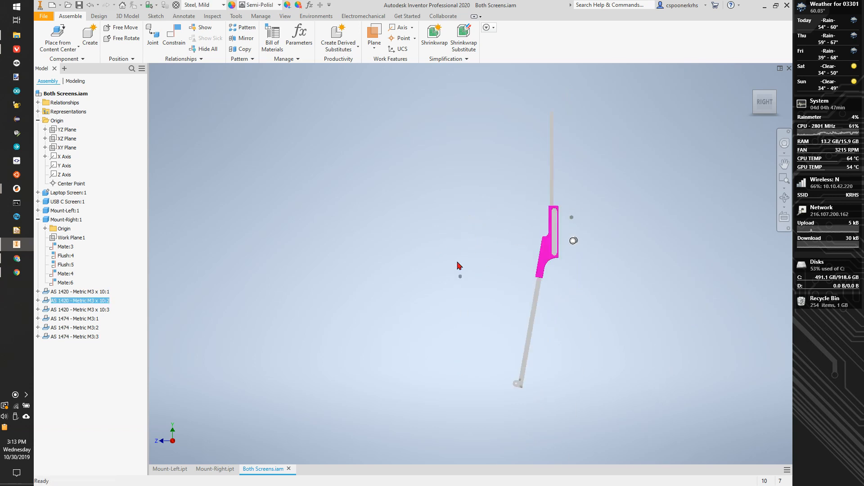
drag(460, 277, 556, 272)
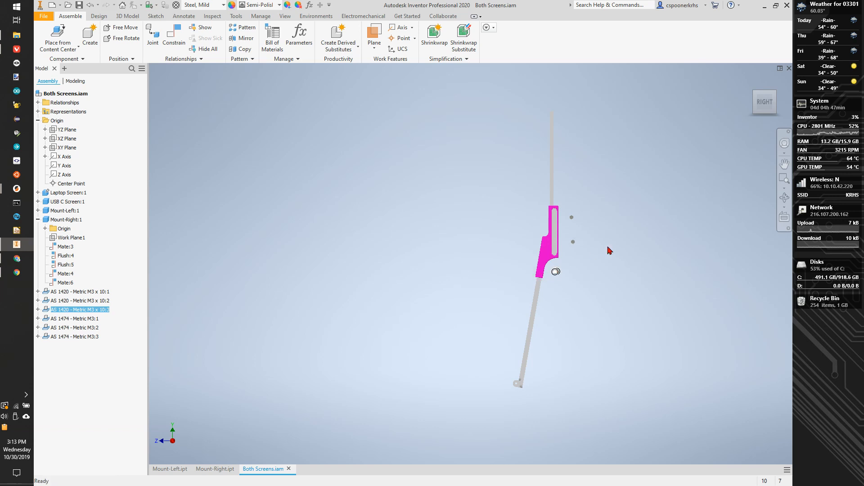
click(696, 156)
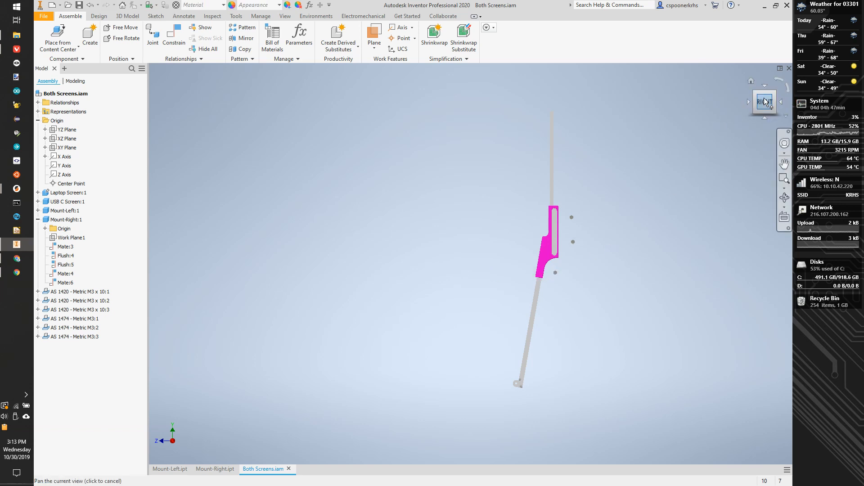
Step: In the back view, move the three bolt-and-nut pairs sideways to the seam between the two mounts, one above another
drag(768, 100, 617, 102)
scroll(586, 223, down, 3)
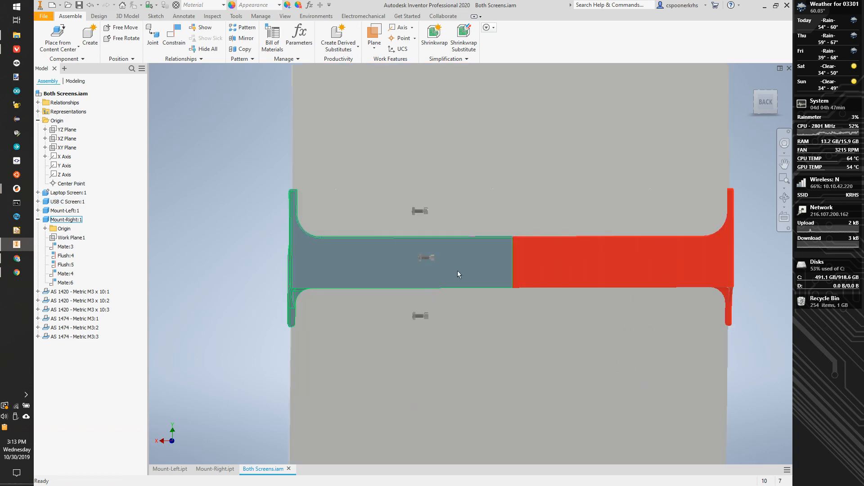
scroll(412, 217, down, 2)
drag(427, 218, 541, 269)
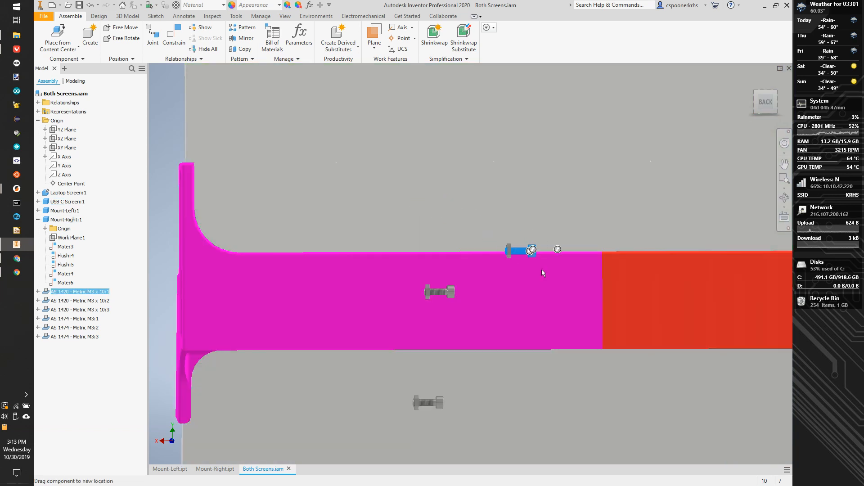
drag(609, 271, 594, 257)
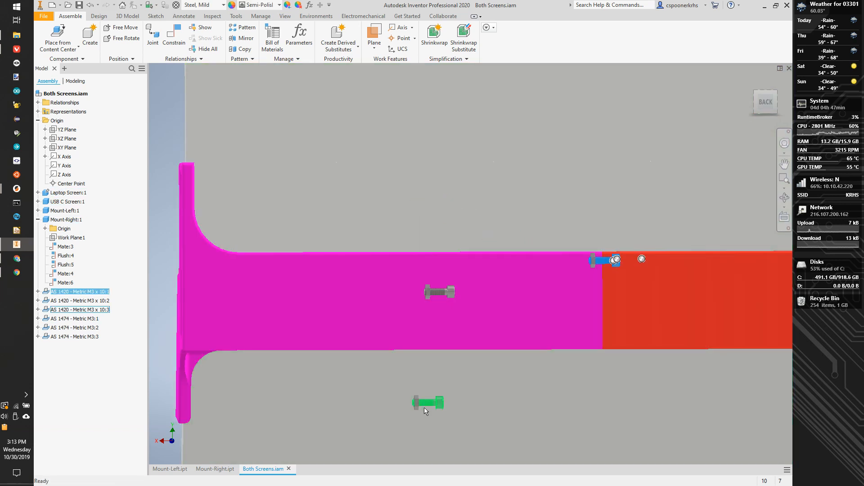
drag(437, 403, 637, 361)
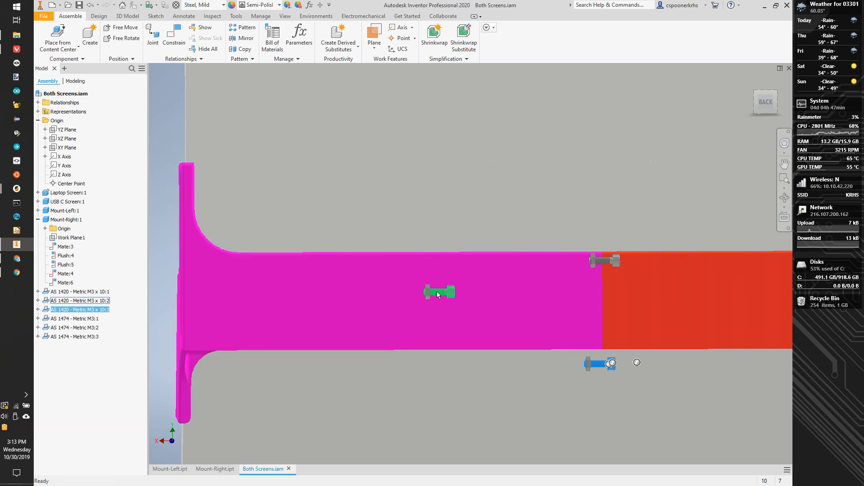
drag(450, 292, 643, 306)
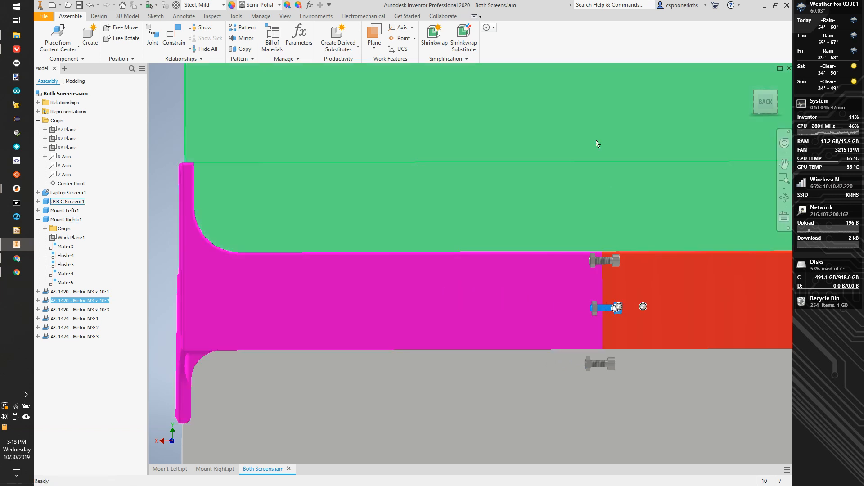
key(Escape)
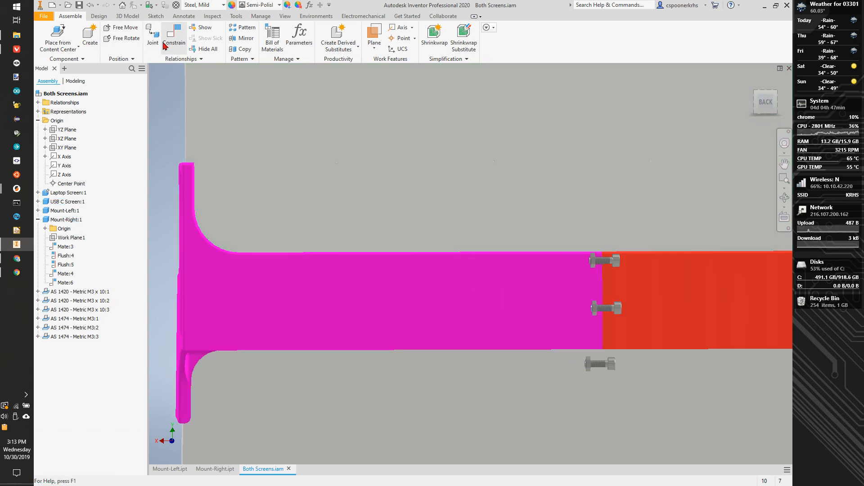
Step: Free-rotate the middle bolt-and-nut pair to point the opposite way and reposition it by hand at the mounts' seam
click(107, 37)
click(605, 308)
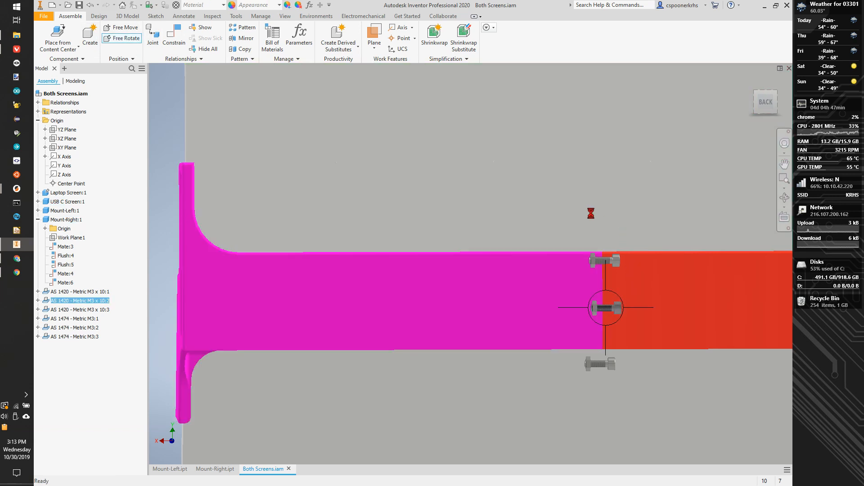
drag(591, 213, 568, 426)
key(Escape)
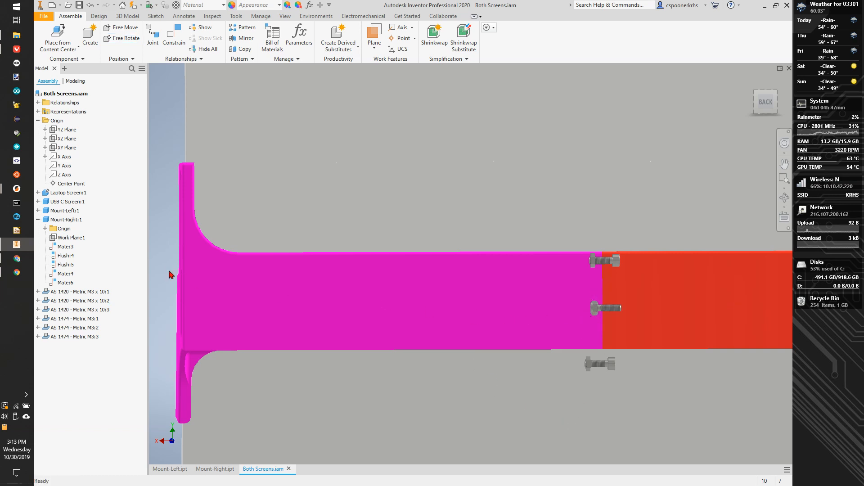
mouse_move(599, 309)
mouse_down()
mouse_move(586, 306)
mouse_move(604, 325)
mouse_move(597, 312)
mouse_move(605, 312)
mouse_up()
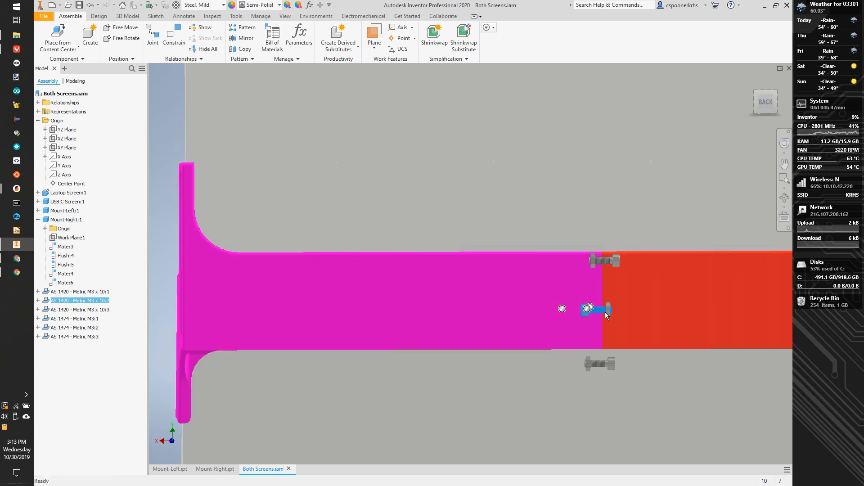
click(167, 194)
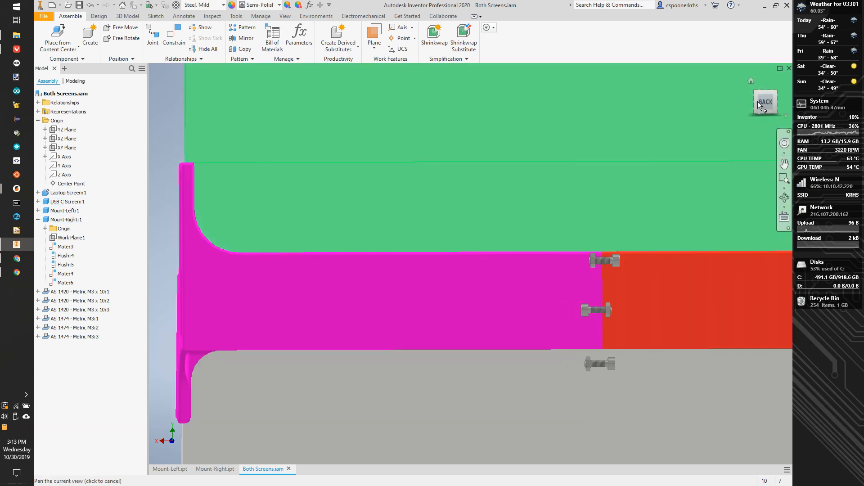
Step: Hide the Mount-Left component and angle the back view toward the exposed joining end of Mount-Right
click(759, 101)
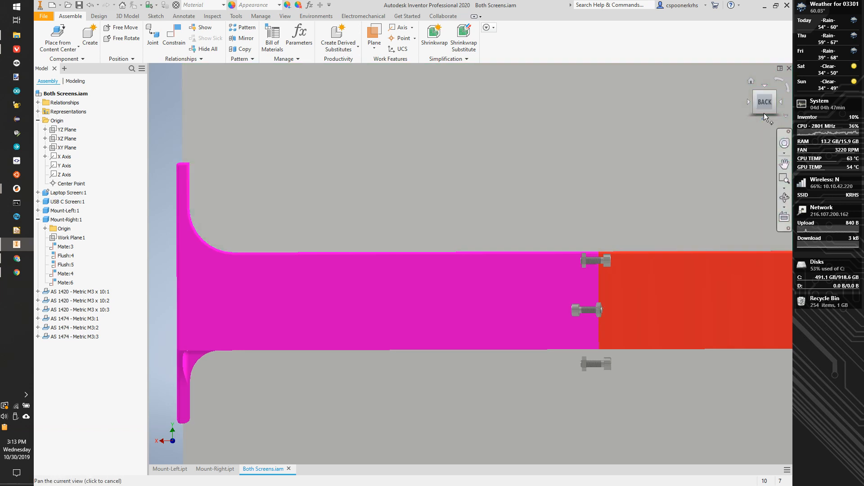
click(712, 288)
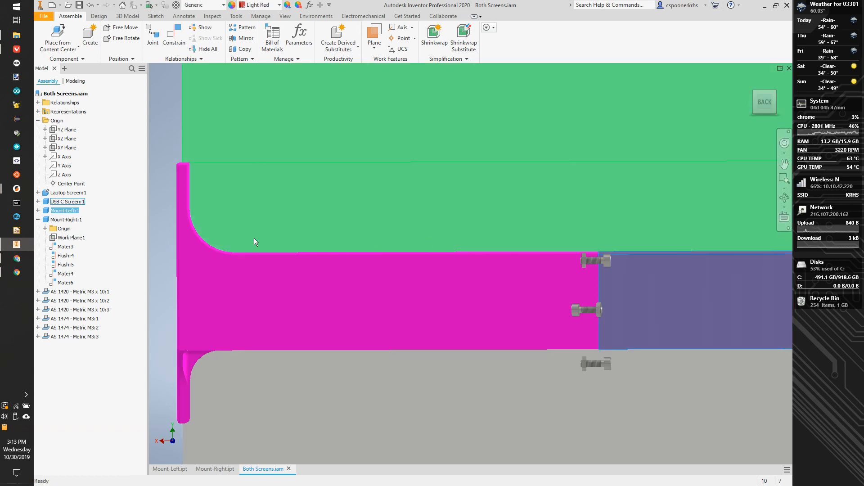
right_click(53, 212)
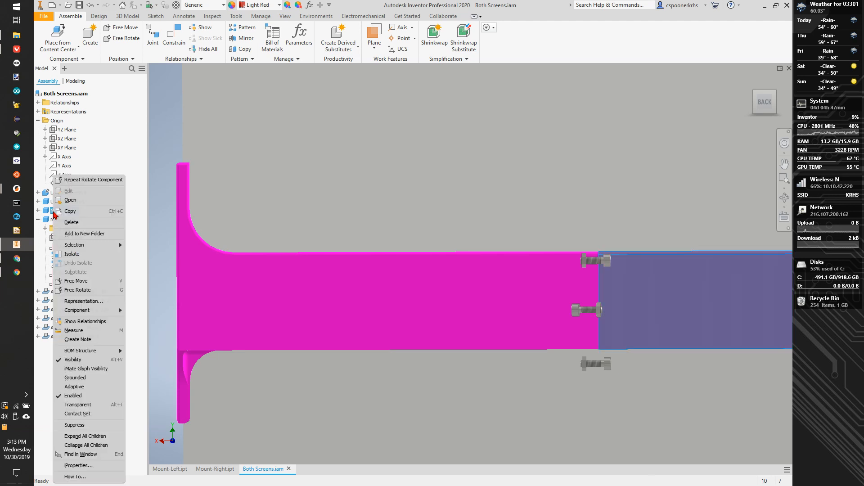
click(84, 360)
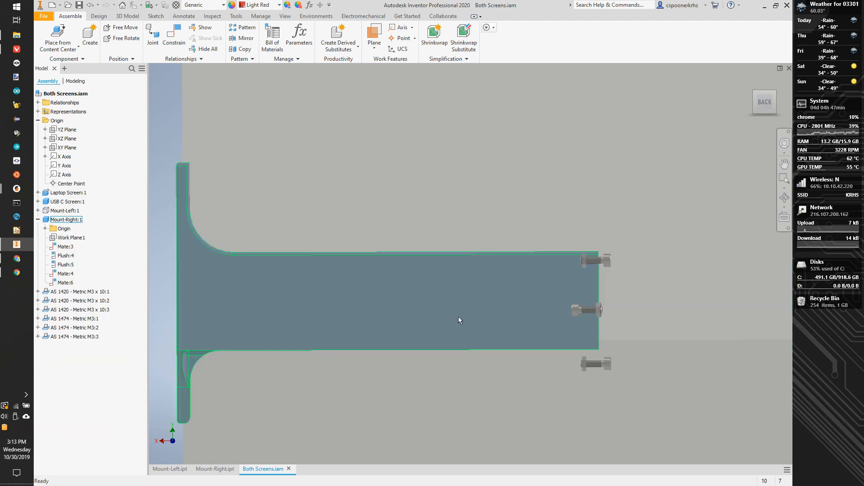
drag(772, 107, 709, 113)
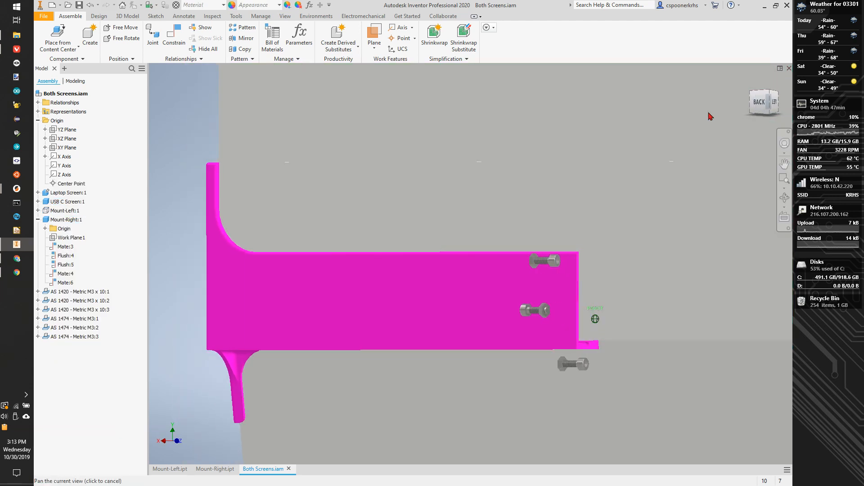
scroll(562, 272, down, 3)
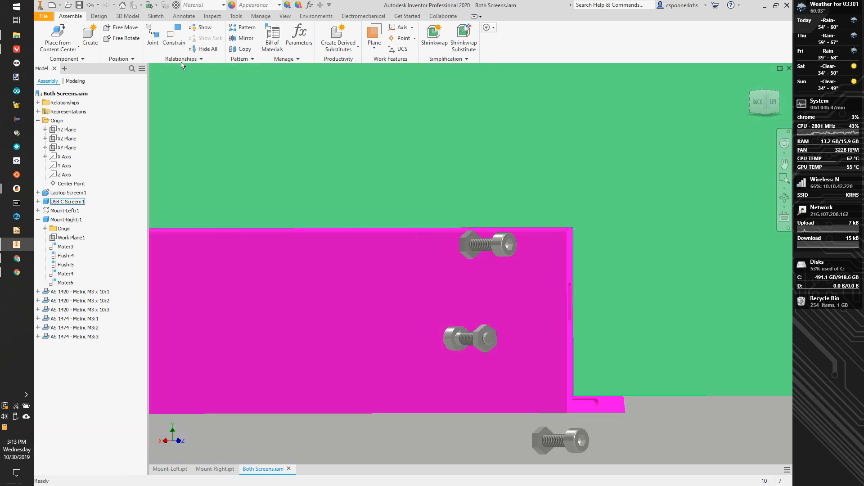
Step: Mate the top bolt's underhead face to Mount-Right's joining end face with a 0.15 in offset
key(c)
scroll(563, 252, down, 5)
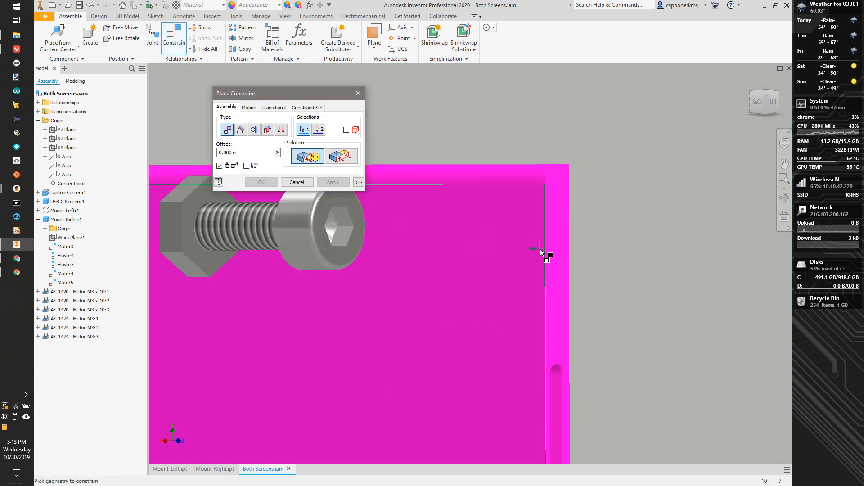
click(750, 112)
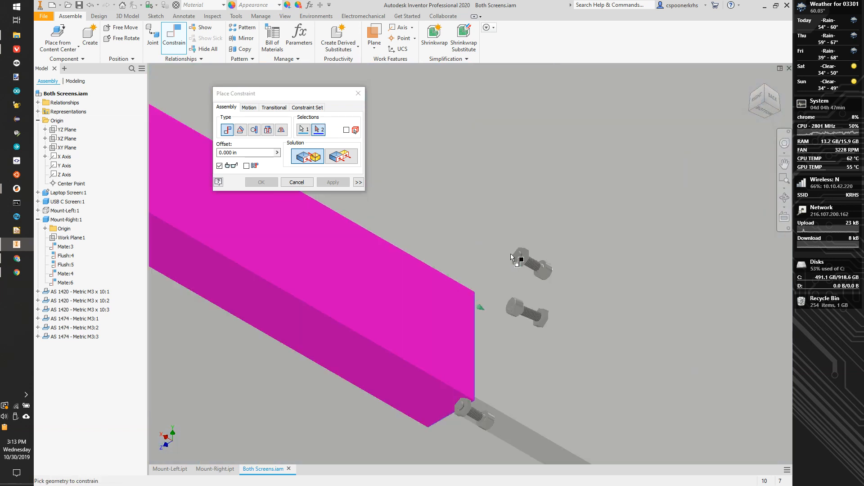
scroll(544, 272, down, 6)
click(553, 269)
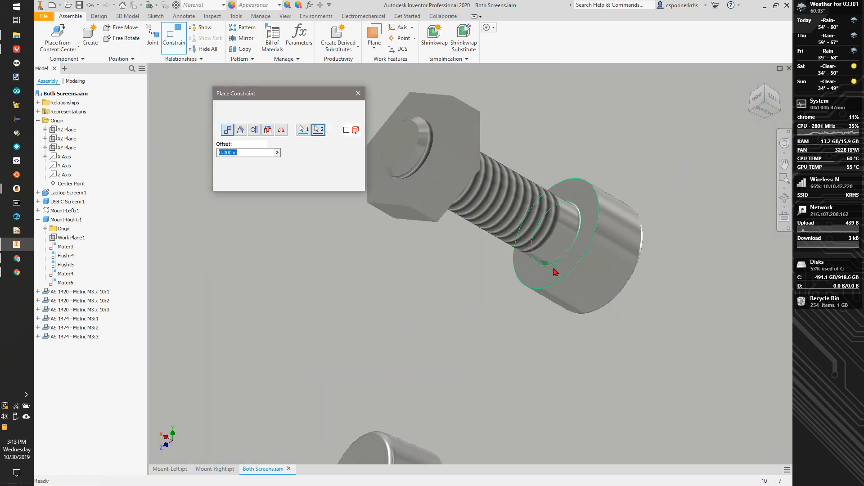
scroll(552, 270, up, 4)
scroll(441, 308, up, 2)
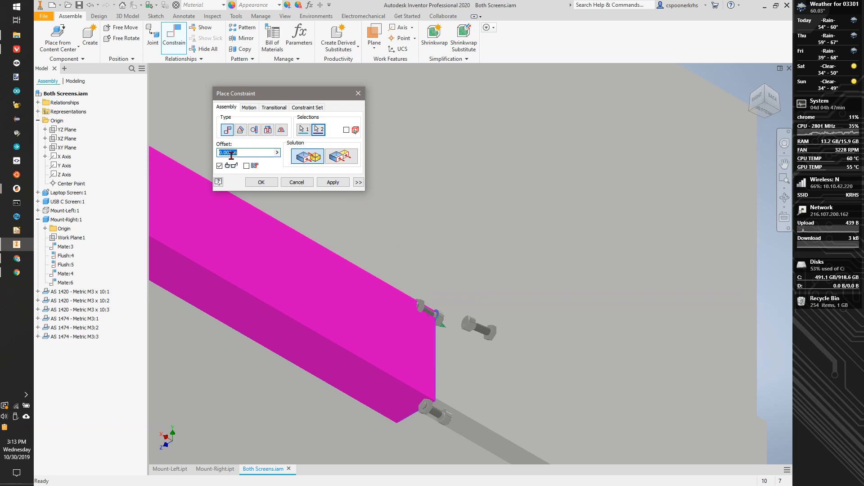
text(.15)
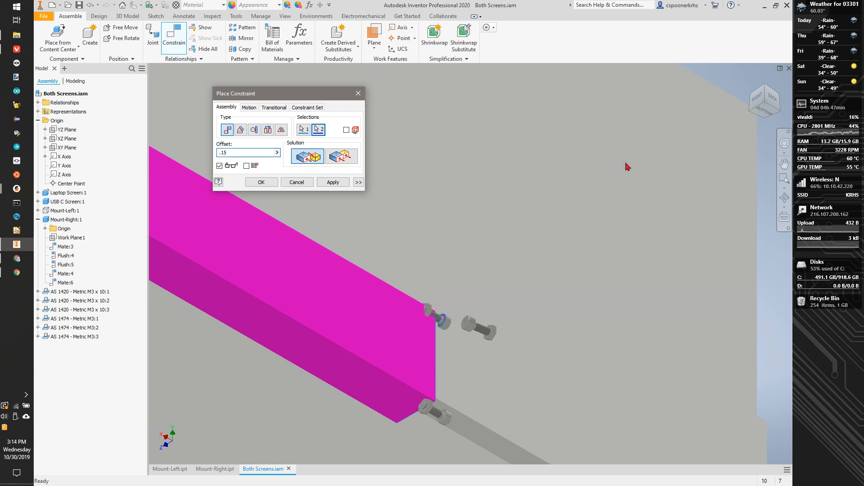
scroll(440, 341, up, 3)
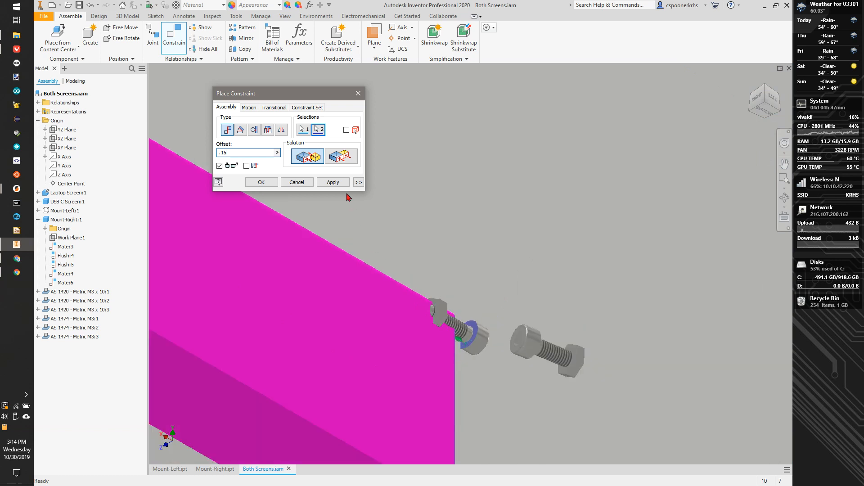
click(333, 182)
Step: Mate the inner face of the reversed middle pair's nut to Mount-Right's joining end face with a 0.15 in offset
scroll(490, 270, up, 4)
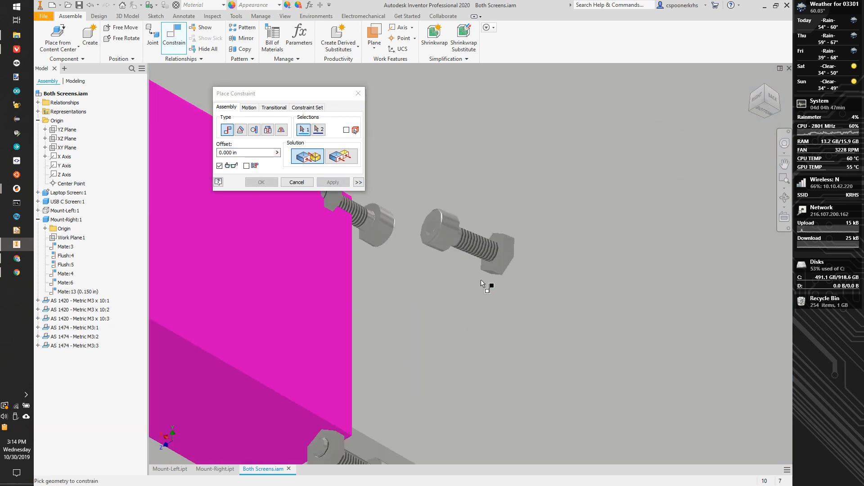
click(520, 218)
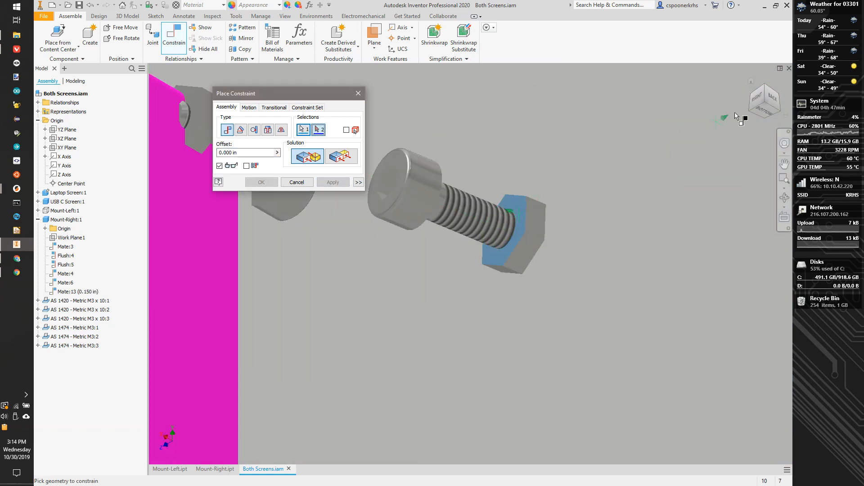
drag(767, 104, 666, 118)
scroll(447, 315, down, 2)
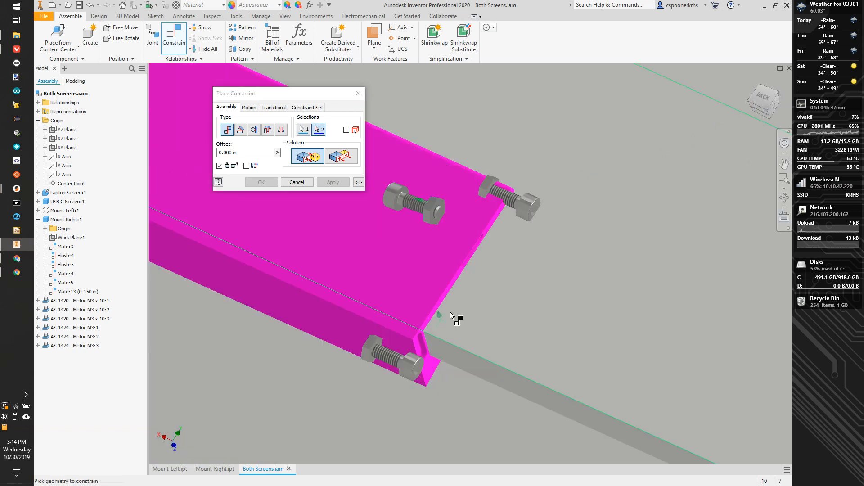
scroll(444, 288, up, 4)
click(419, 273)
scroll(360, 234, down, 4)
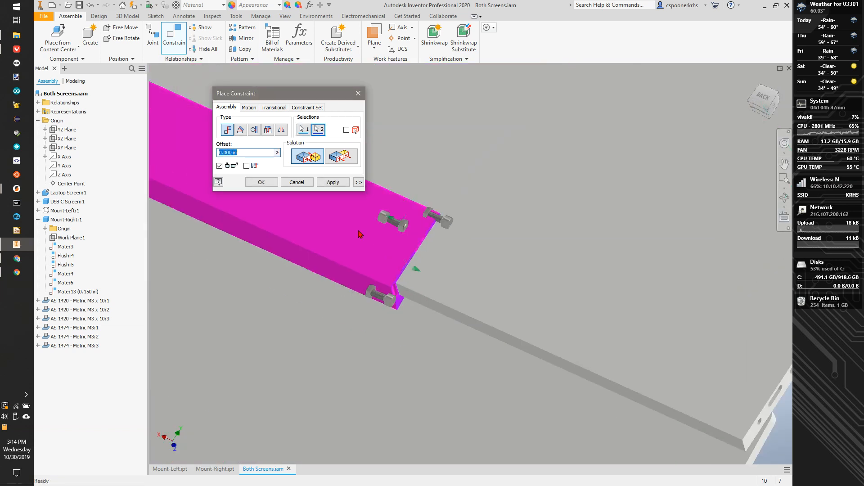
text(.15)
click(322, 181)
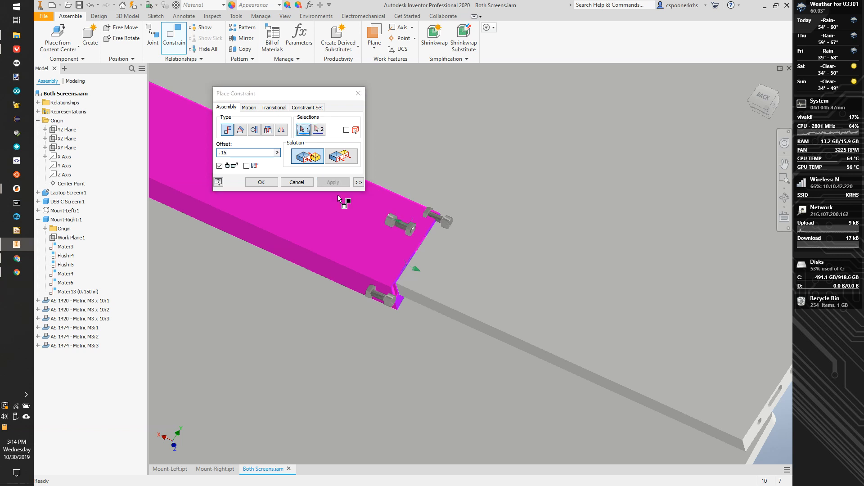
Step: Mate the lowest bolt's underhead face to Mount-Right's joining end face with a 0.15 in offset and finish constraining
scroll(396, 293, up, 5)
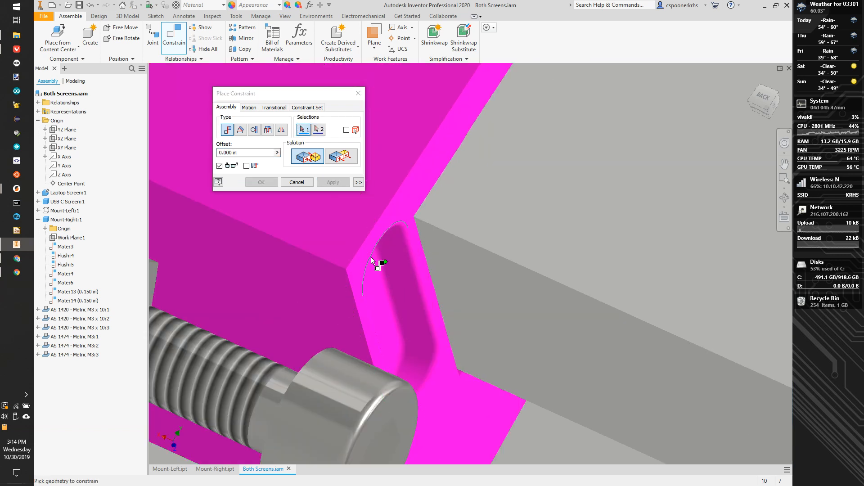
click(393, 213)
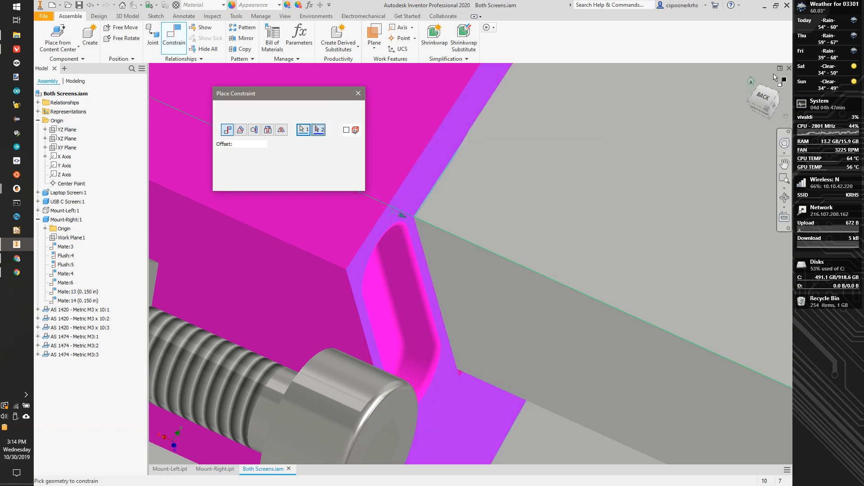
click(751, 104)
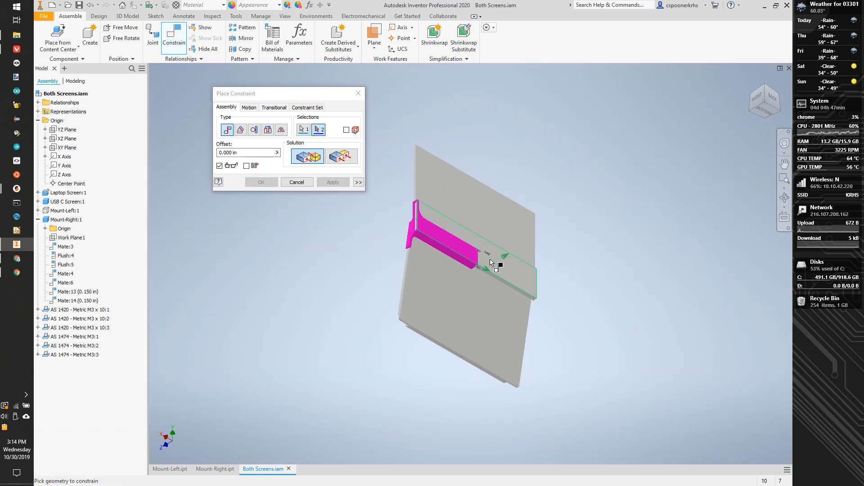
scroll(491, 275, up, 6)
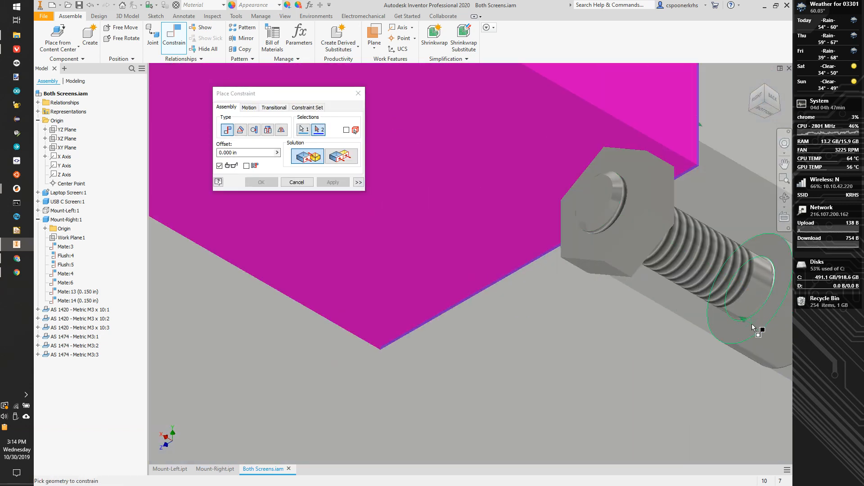
click(759, 325)
scroll(672, 324, down, 3)
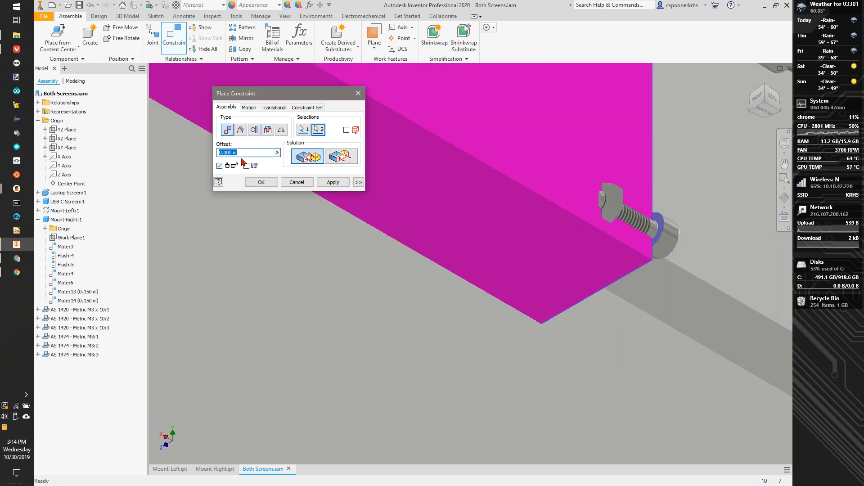
text(.15)
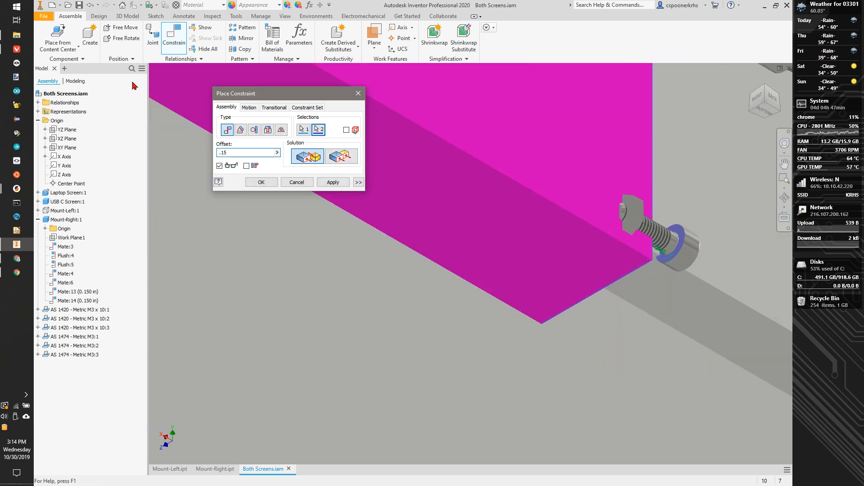
click(332, 182)
click(358, 93)
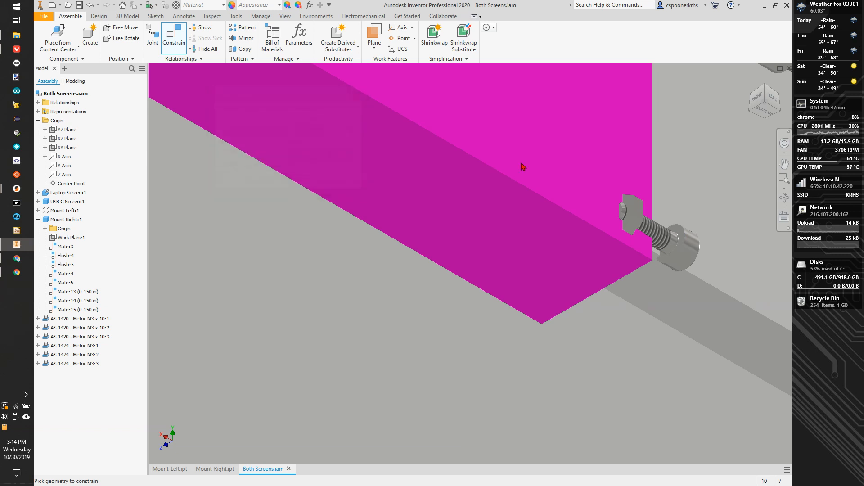
Step: Reposition the three bolt-and-nut pairs by hand along Mount-Right's joining end, keeping the reversed pair between the other two
drag(652, 223, 659, 263)
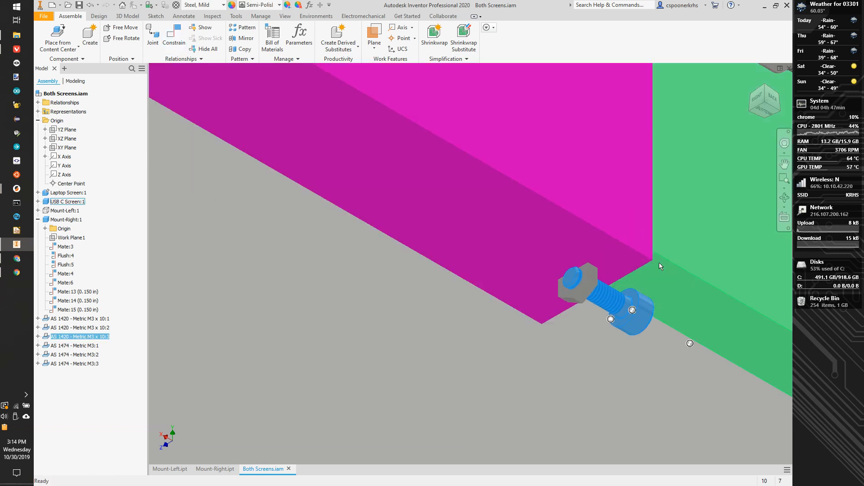
scroll(659, 263, down, 4)
scroll(607, 260, up, 2)
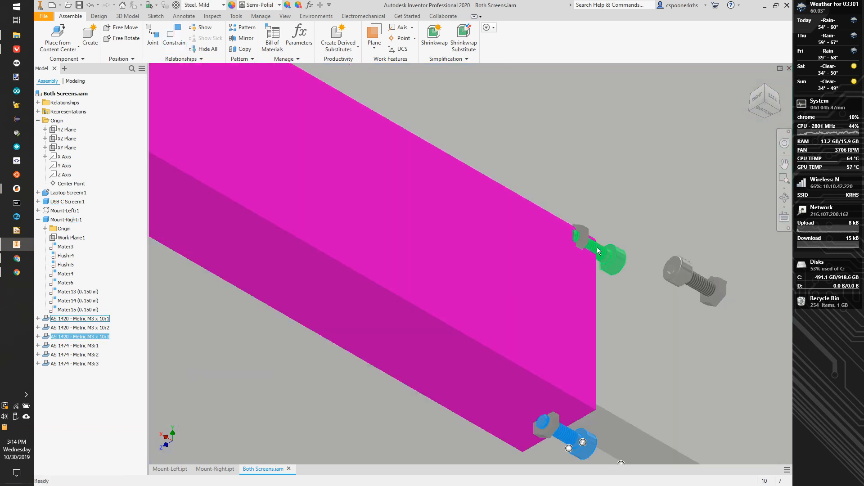
drag(597, 247, 612, 325)
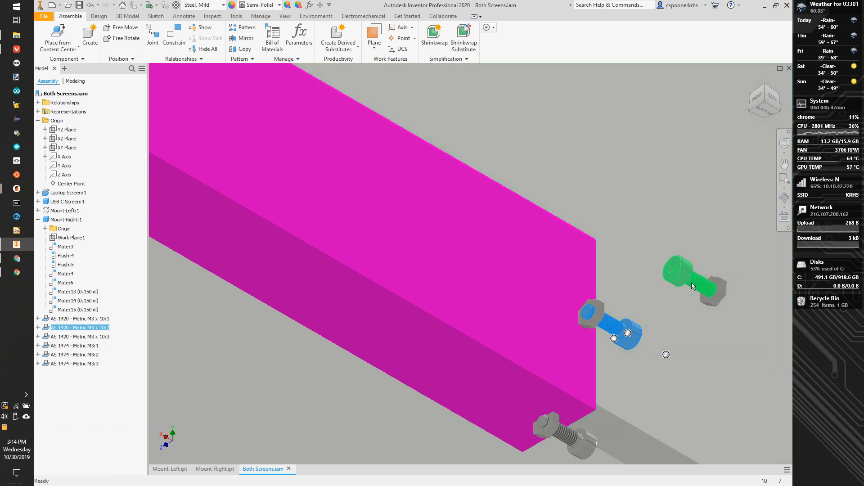
drag(691, 283, 610, 273)
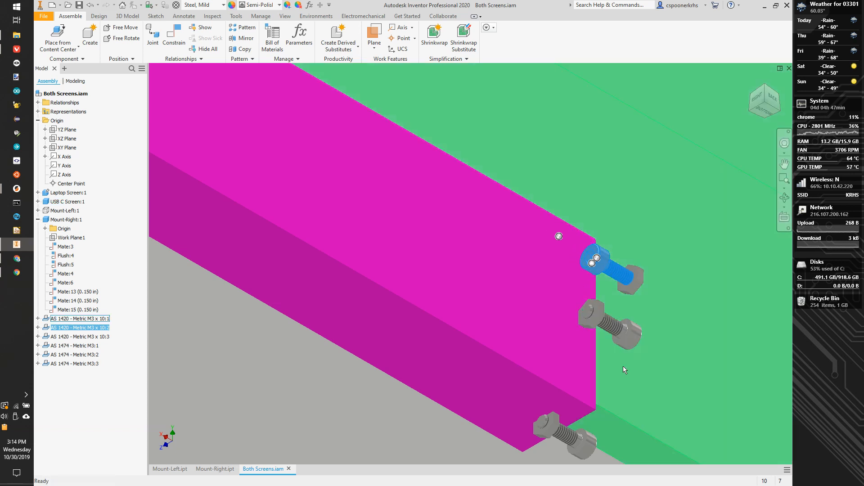
middle_drag(614, 359, 527, 218)
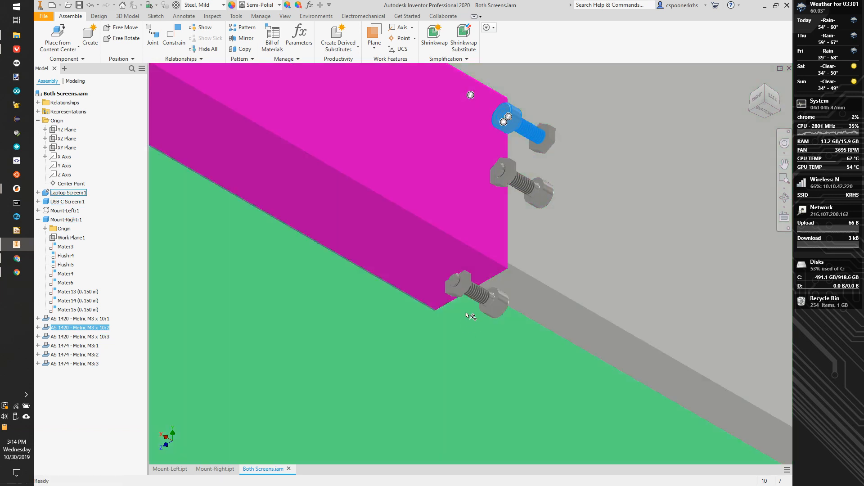
mouse_move(523, 188)
mouse_down()
mouse_move(528, 130)
mouse_move(510, 188)
mouse_up()
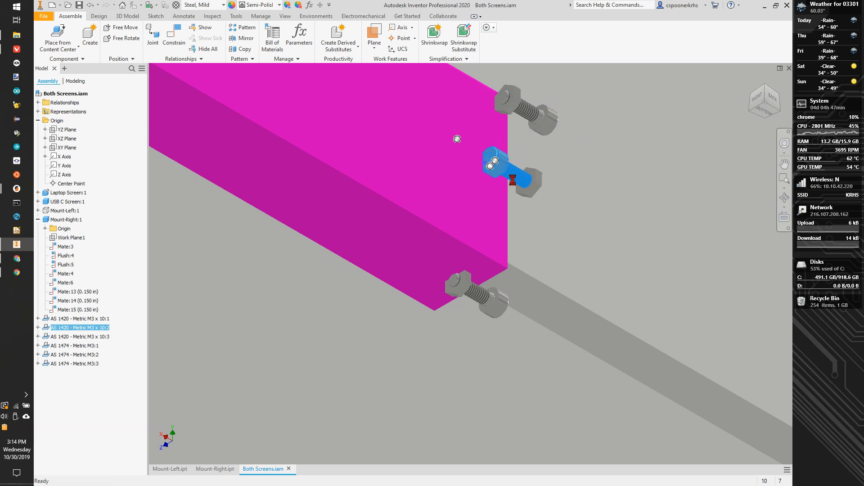
Step: Mate a side flat of the top pair's nut to Mount-Right's back face with a 0.01 in offset
click(165, 47)
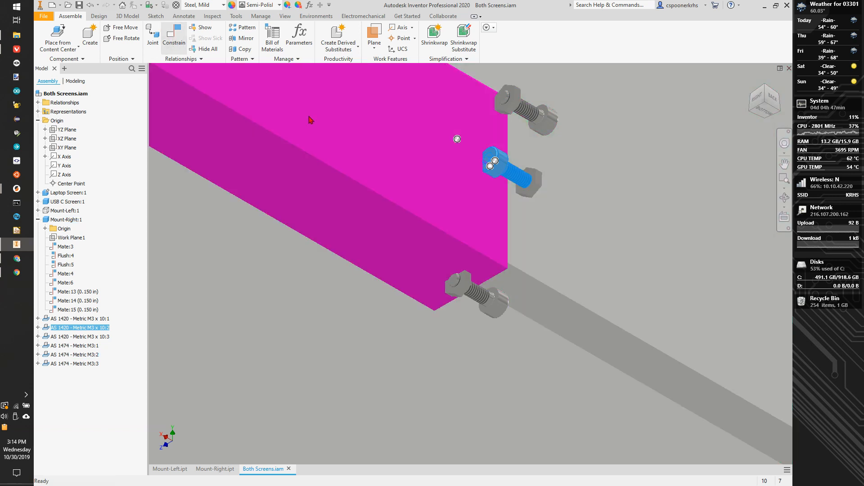
scroll(464, 128, down, 2)
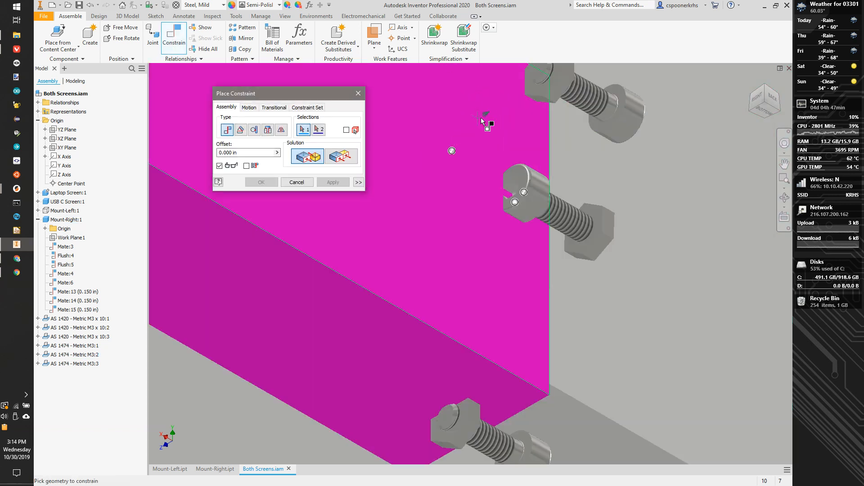
click(490, 117)
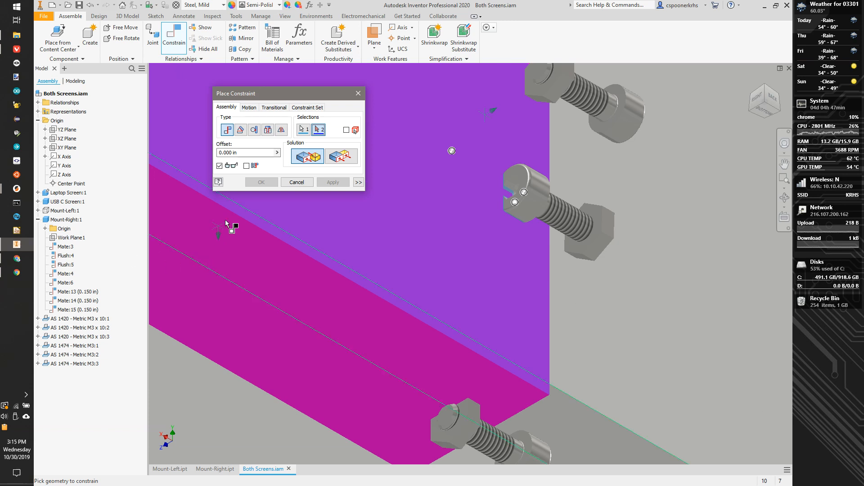
scroll(623, 114, down, 1)
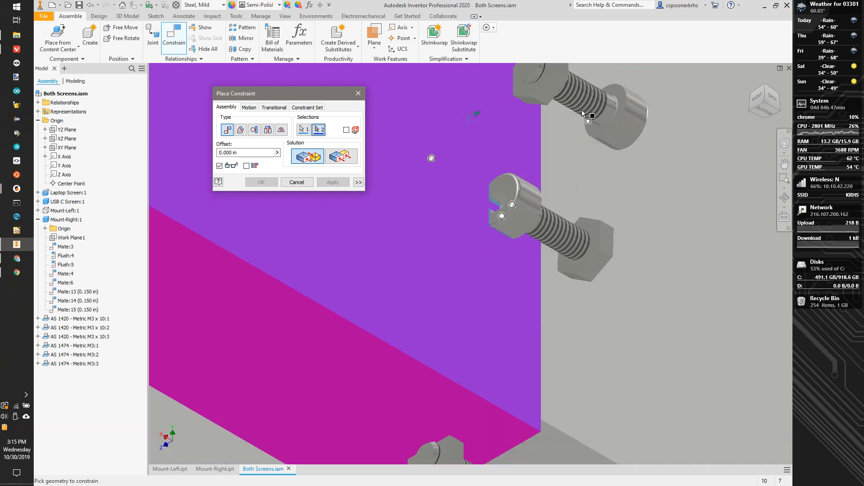
middle_drag(473, 127, 466, 175)
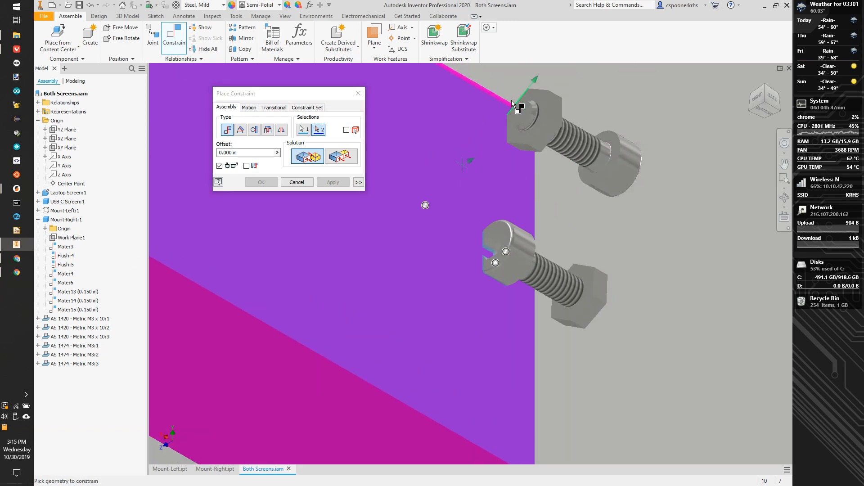
click(558, 112)
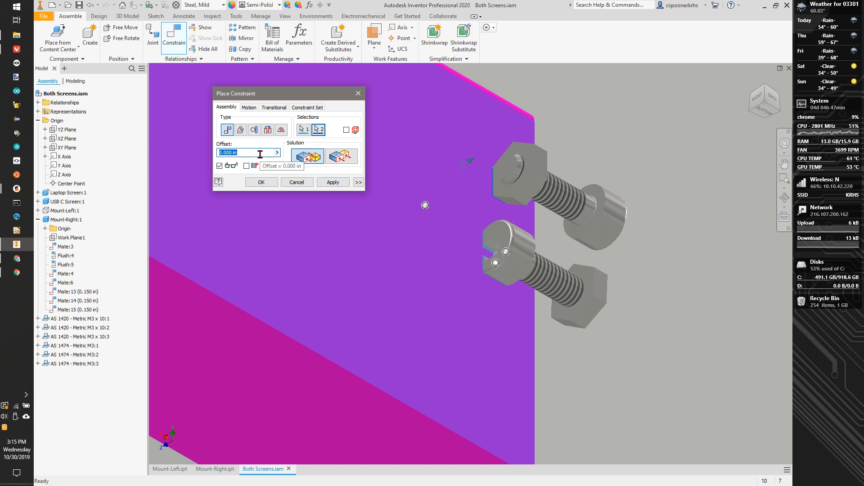
text(.01)
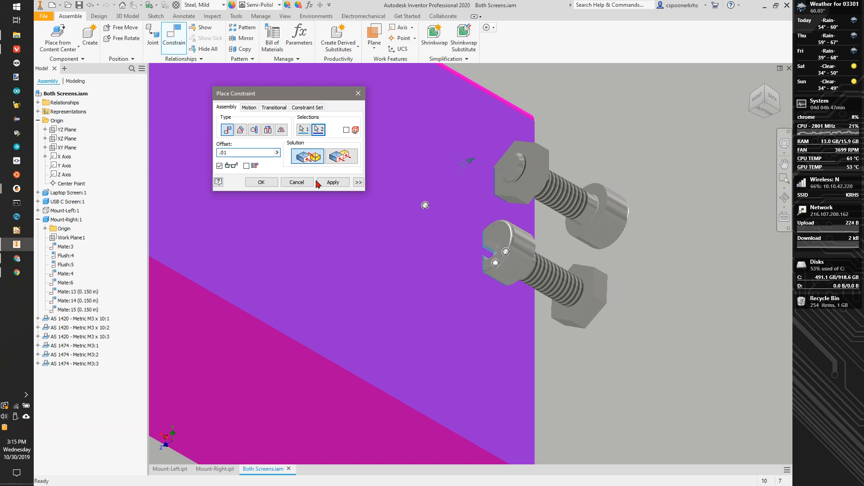
click(333, 183)
Step: Mate a side flat of the lowest pair's nut to Mount-Right's underside with a 0.01 in offset
scroll(594, 225, down, 2)
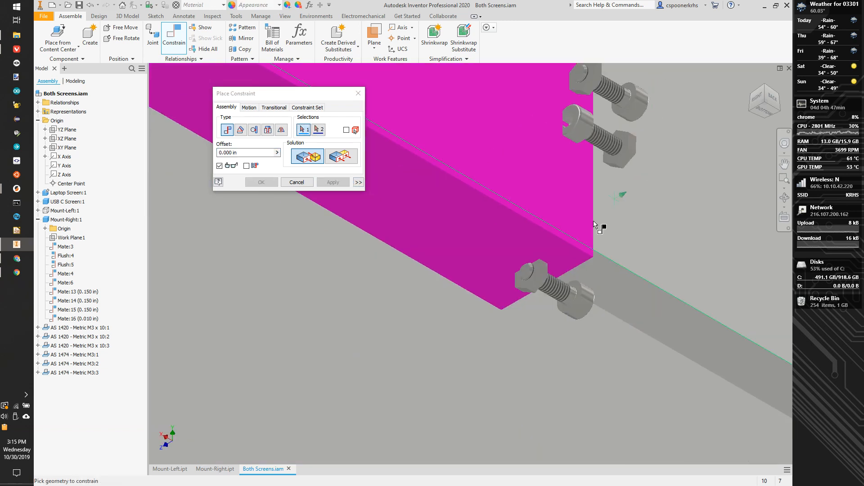
click(512, 243)
scroll(550, 283, up, 4)
click(550, 283)
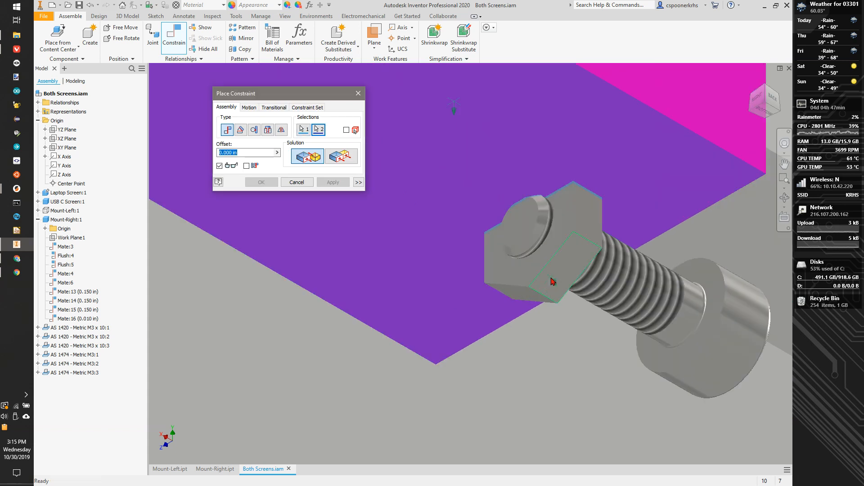
scroll(532, 283, down, 2)
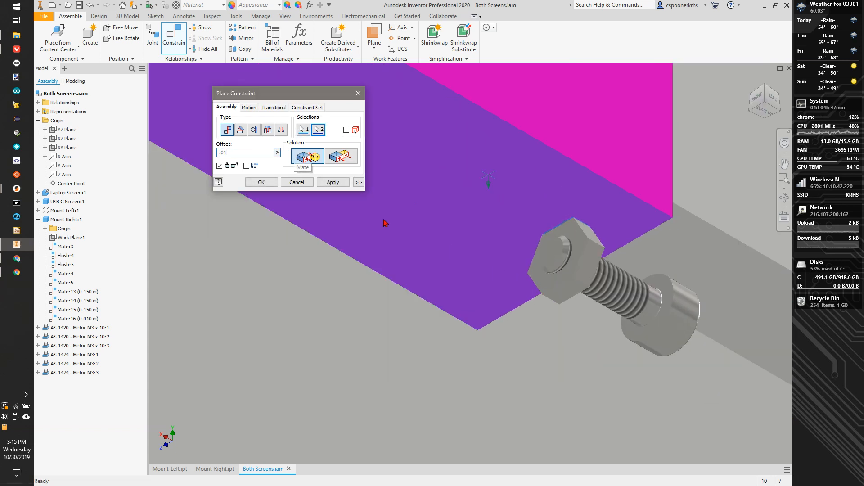
click(332, 182)
scroll(564, 170, down, 3)
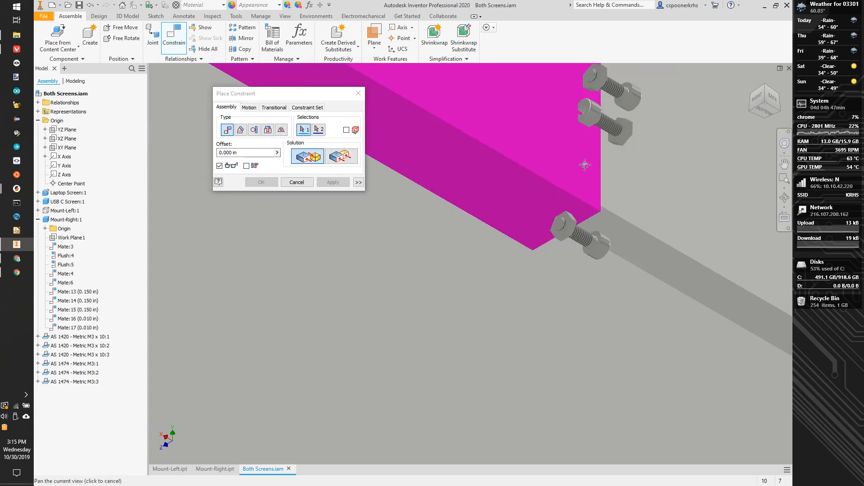
Step: Mate a side flat of the middle pair's nut to Mount-Right's back face with a 0.01 in offset
scroll(586, 216, up, 3)
scroll(589, 259, up, 3)
click(610, 245)
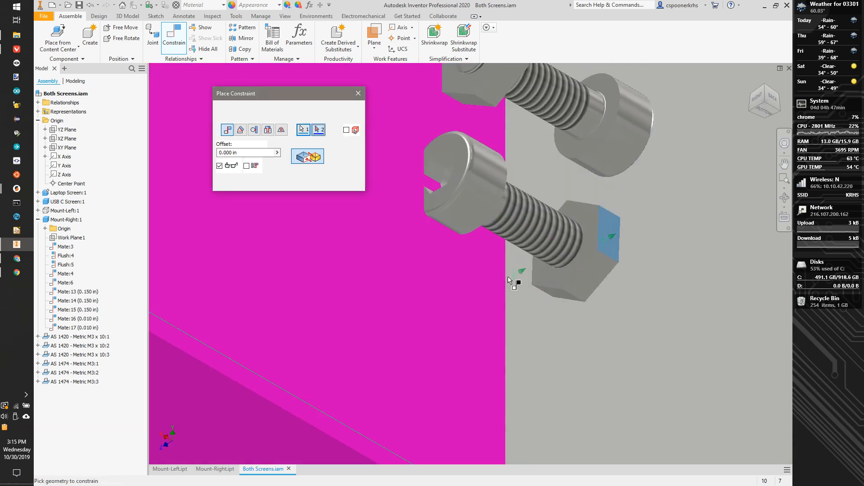
click(466, 278)
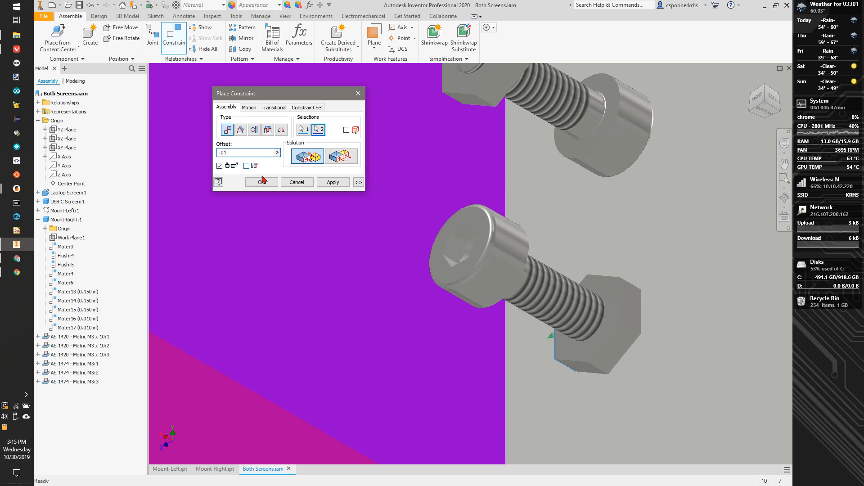
click(334, 182)
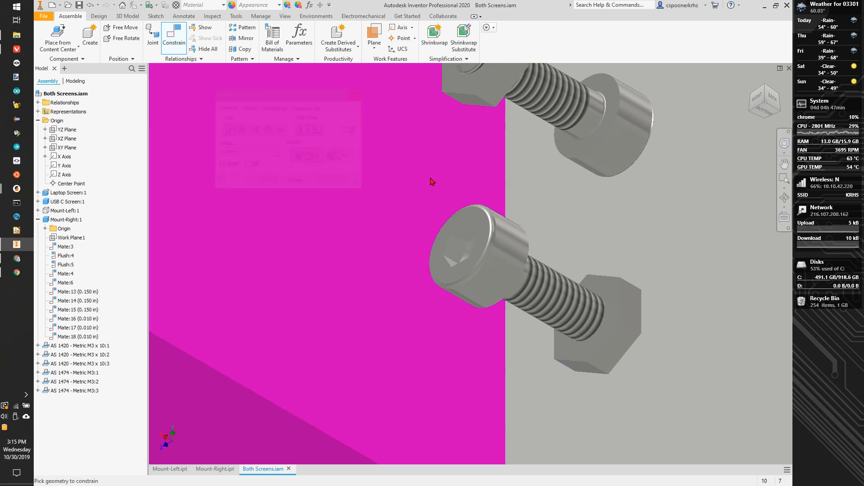
Step: Shift the lowest and middle bolts by hand to check how they still move along Mount-Right's faces
scroll(431, 178, up, 3)
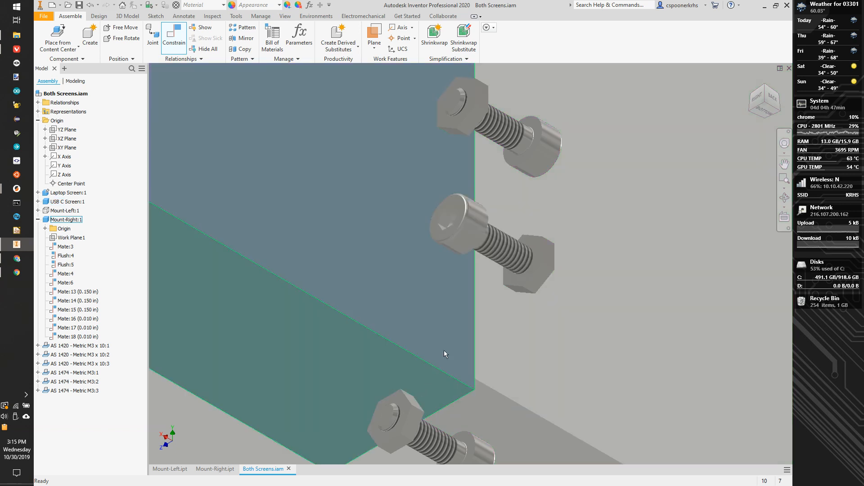
middle_drag(444, 350, 524, 214)
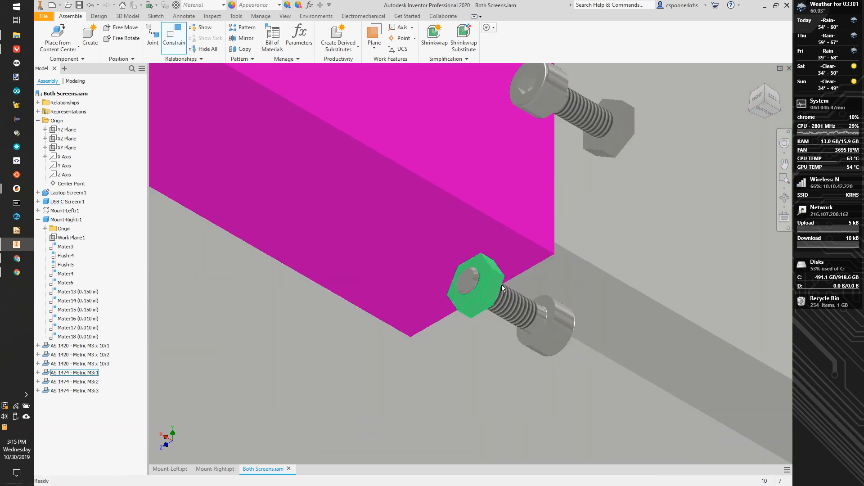
drag(502, 298, 472, 290)
scroll(552, 220, up, 2)
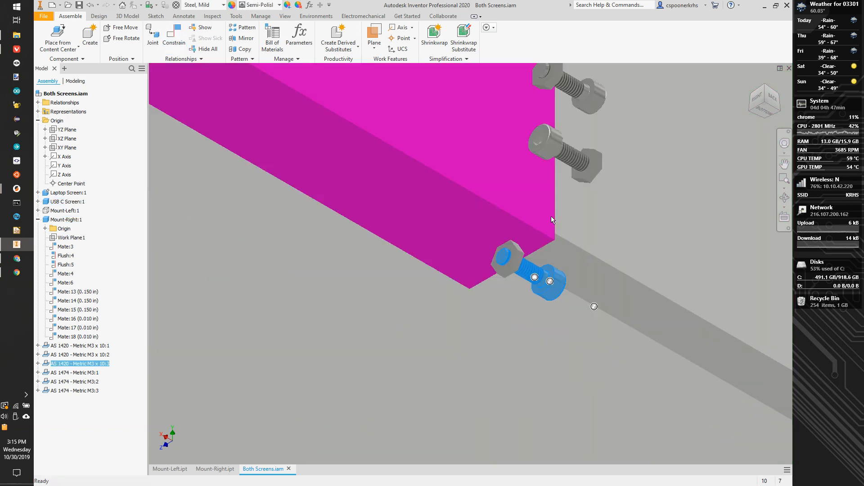
middle_drag(552, 216, 538, 283)
drag(565, 216, 551, 239)
scroll(510, 335, down, 3)
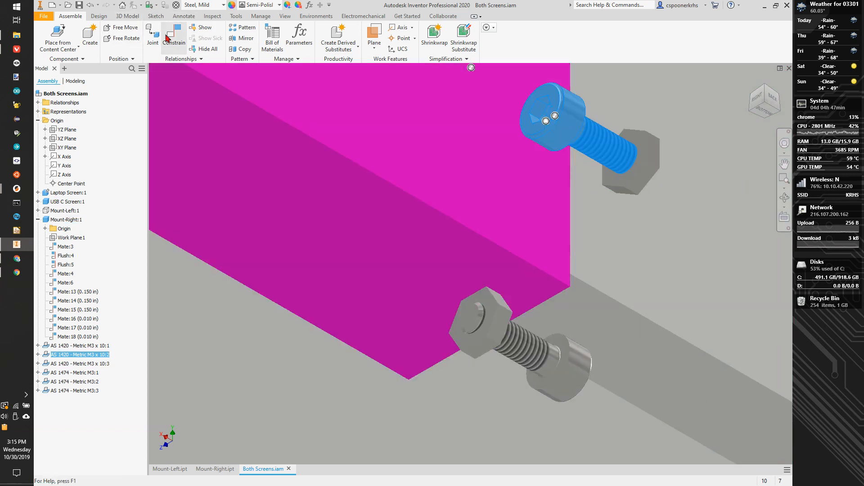
Step: Measure the distance between the two long edges of Mount-Right's underside
click(168, 36)
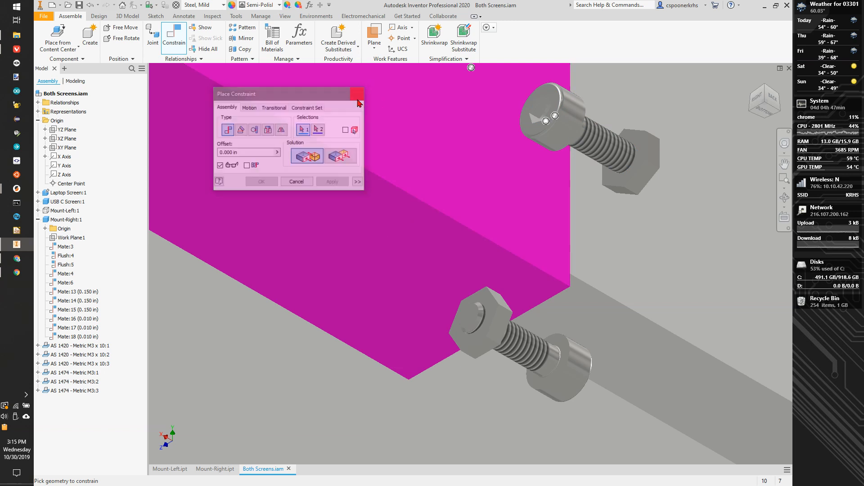
click(358, 96)
key(m)
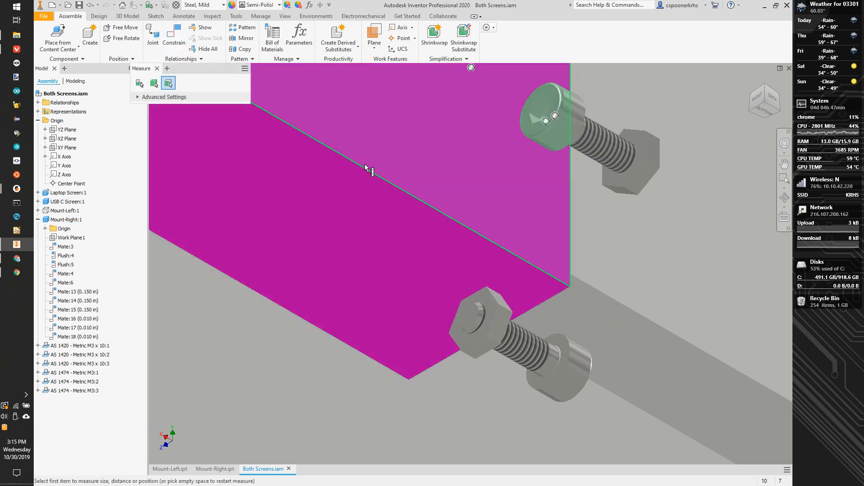
click(453, 220)
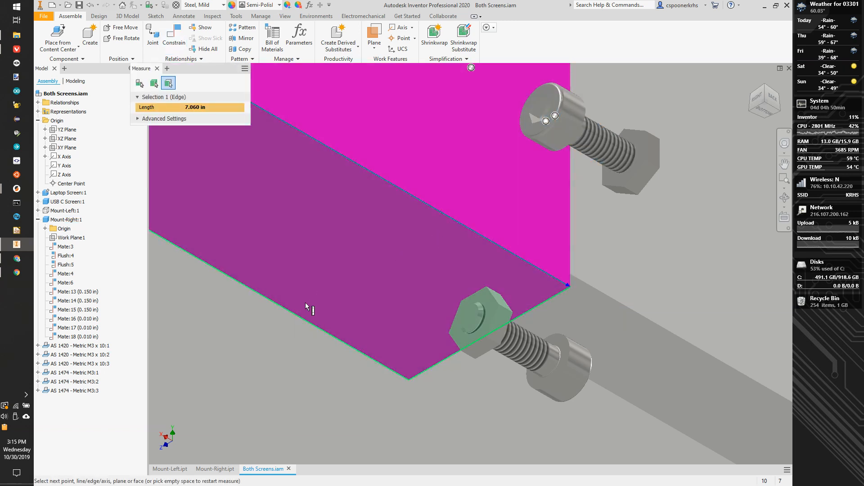
click(298, 316)
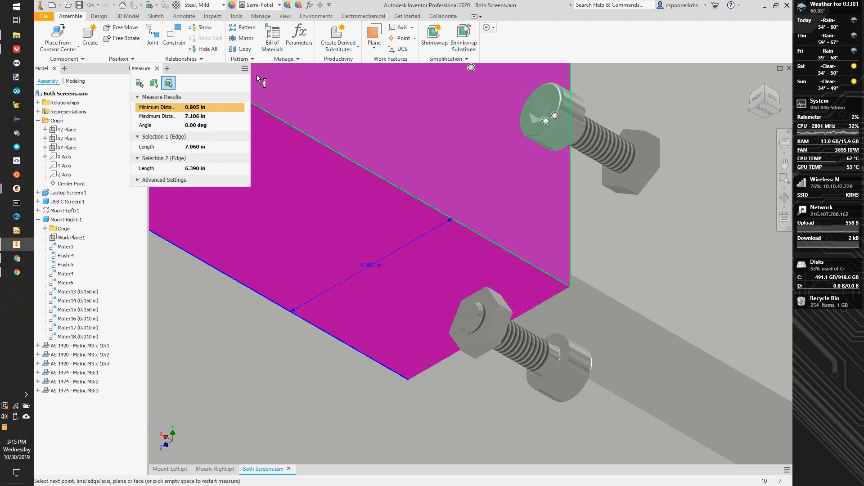
key(Escape)
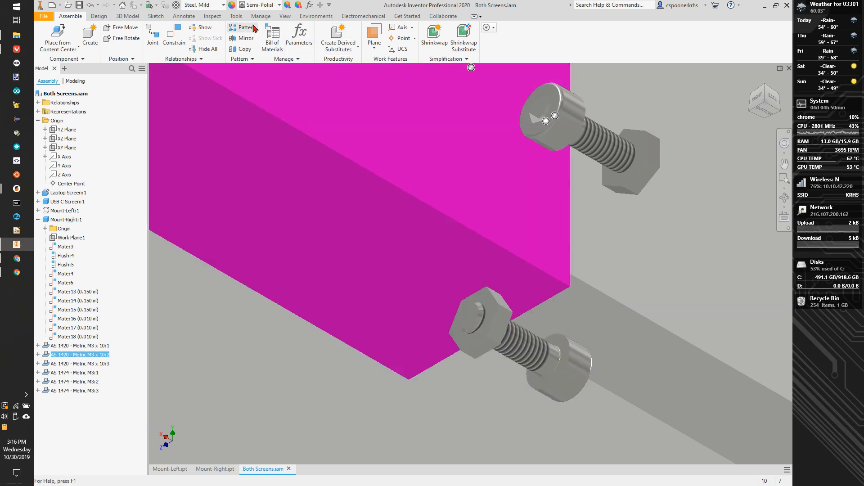
Step: Mate the lowest bolt's axis to Mount-Right's back face with a -0.4025 in offset
key(c)
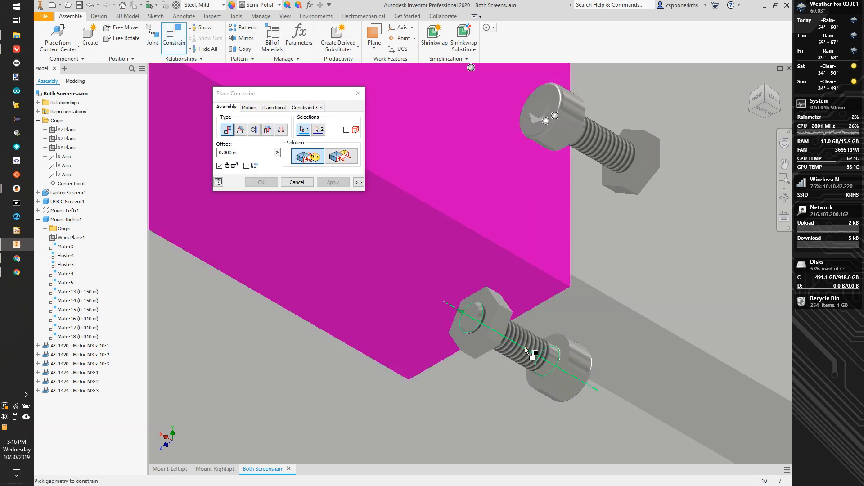
click(524, 346)
click(521, 195)
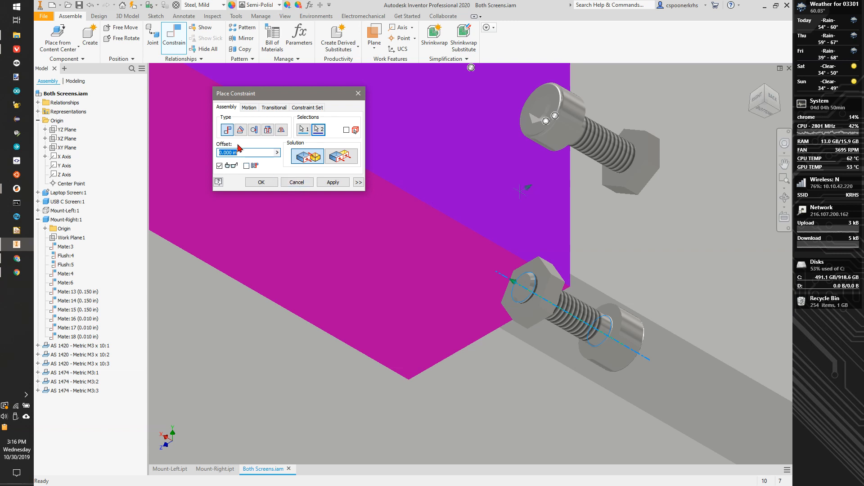
text(.4025)
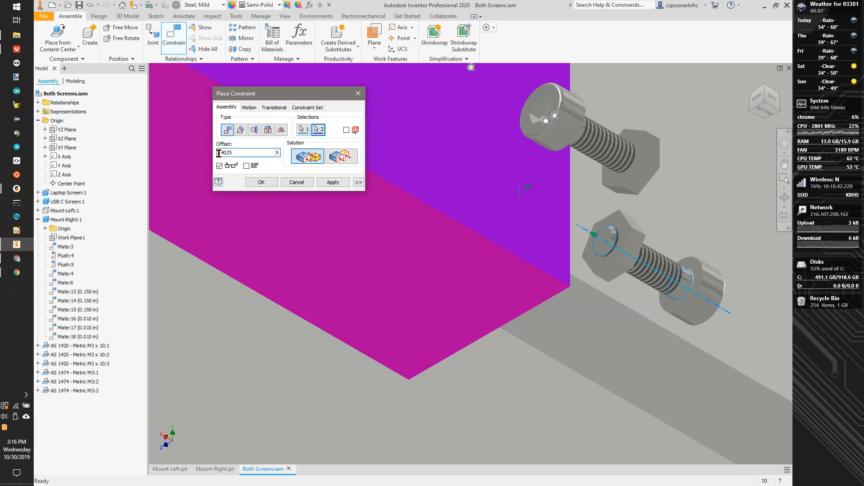
text(-)
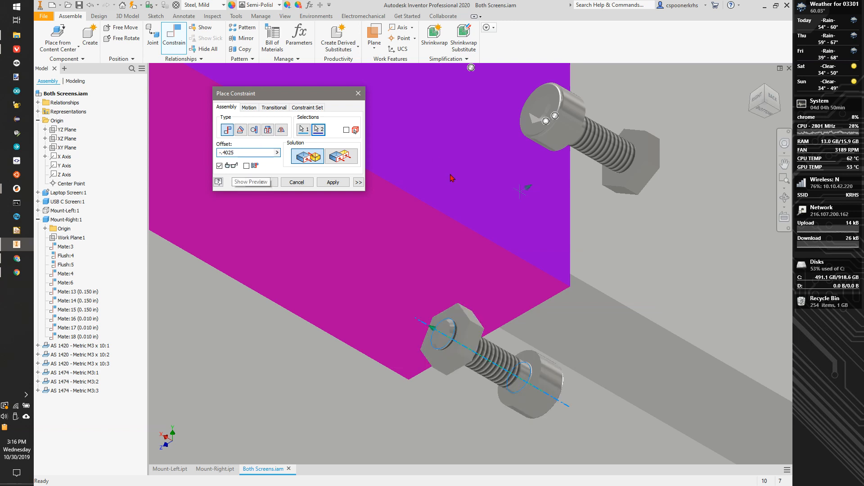
click(325, 182)
scroll(488, 270, down, 3)
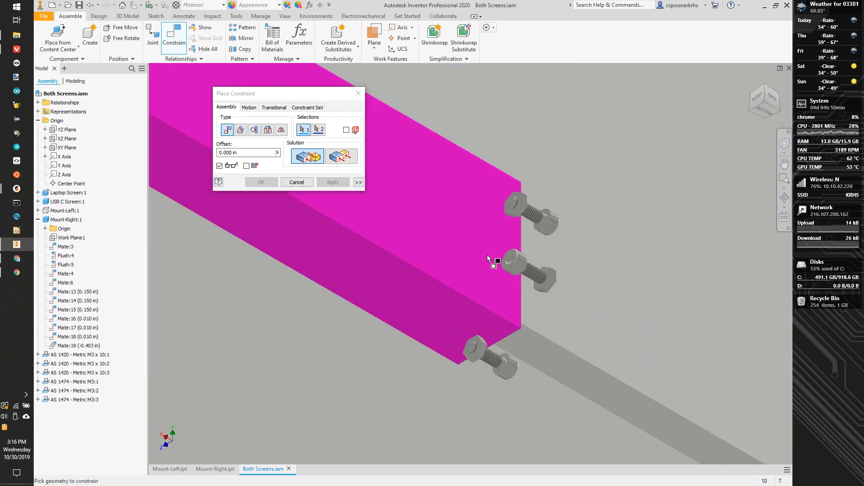
scroll(488, 260, up, 2)
click(515, 374)
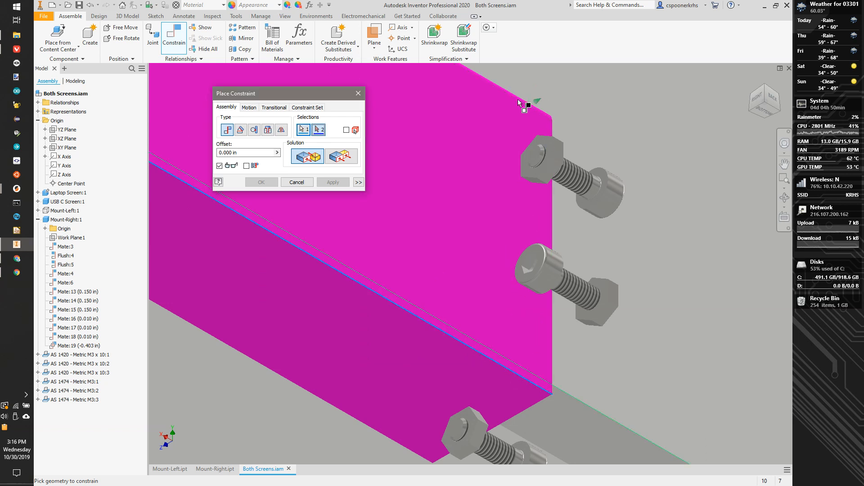
click(358, 93)
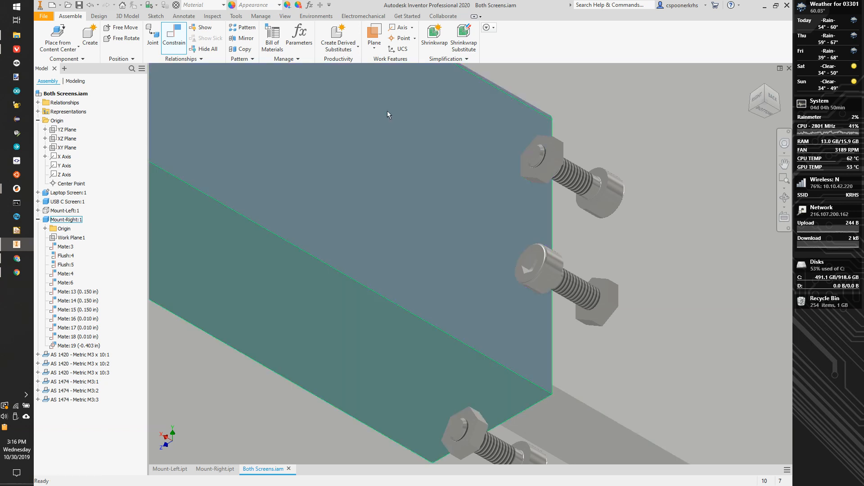
Step: Measure the height of Mount-Right's back face from its rounded upper edge to its lower edge
key(m)
click(548, 113)
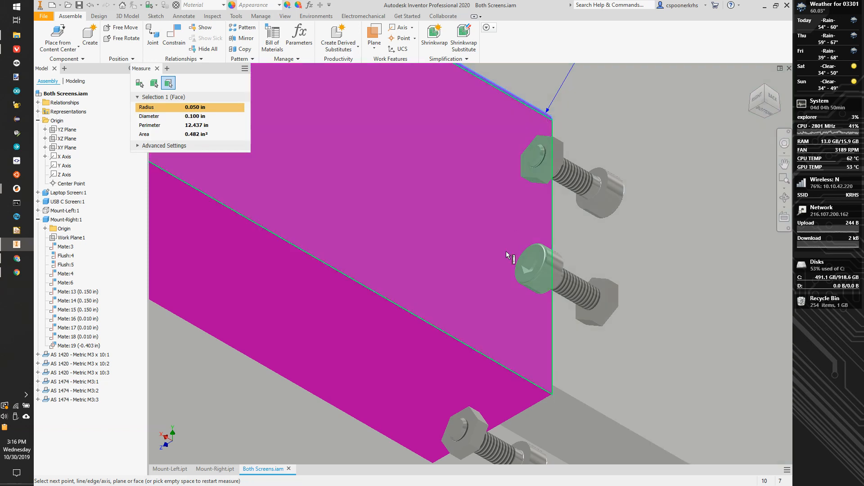
click(480, 353)
drag(765, 105, 643, 154)
scroll(427, 166, up, 2)
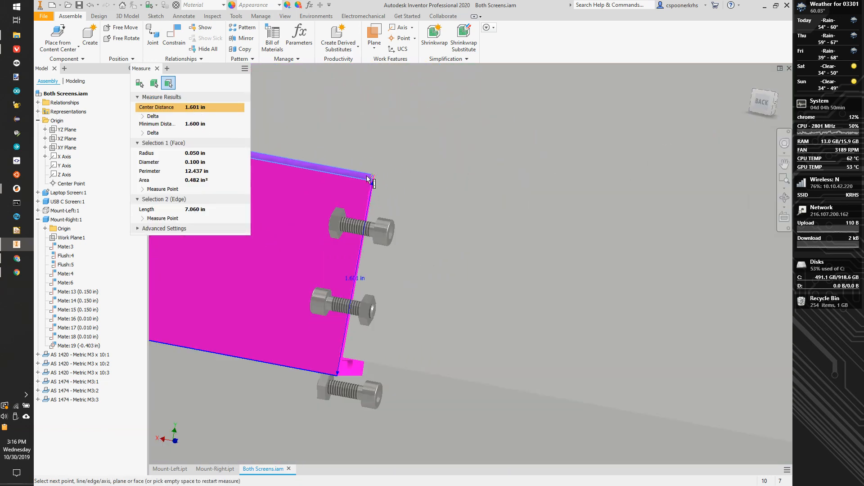
scroll(302, 385, down, 3)
scroll(390, 233, up, 3)
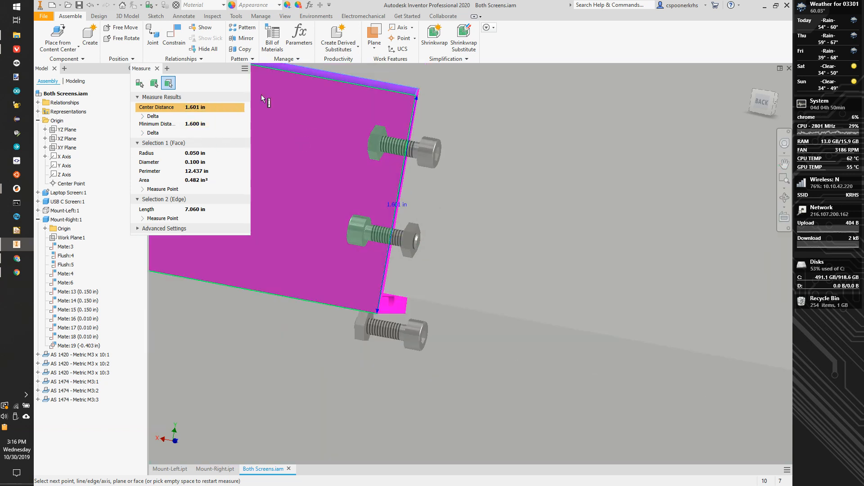
key(Escape)
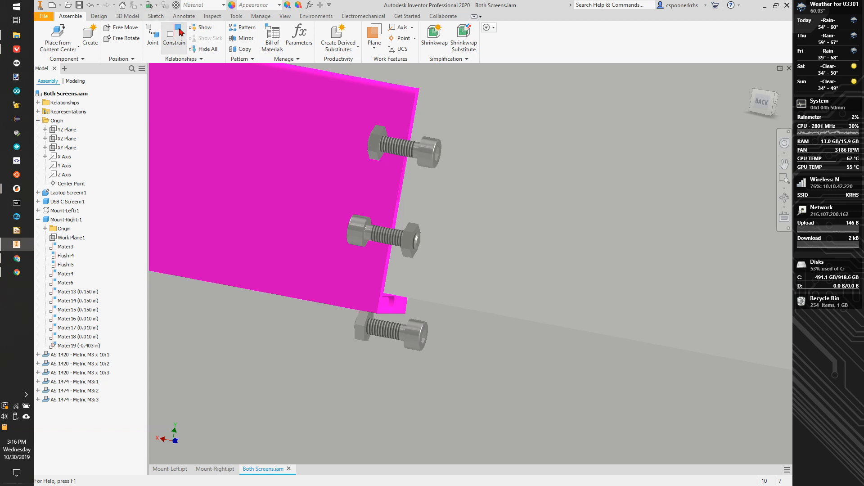
Step: Mate the top bolt's axis to the lower edge of Mount-Right's back face with a 1.25 in offset
scroll(404, 146, down, 4)
click(409, 146)
scroll(446, 118, up, 4)
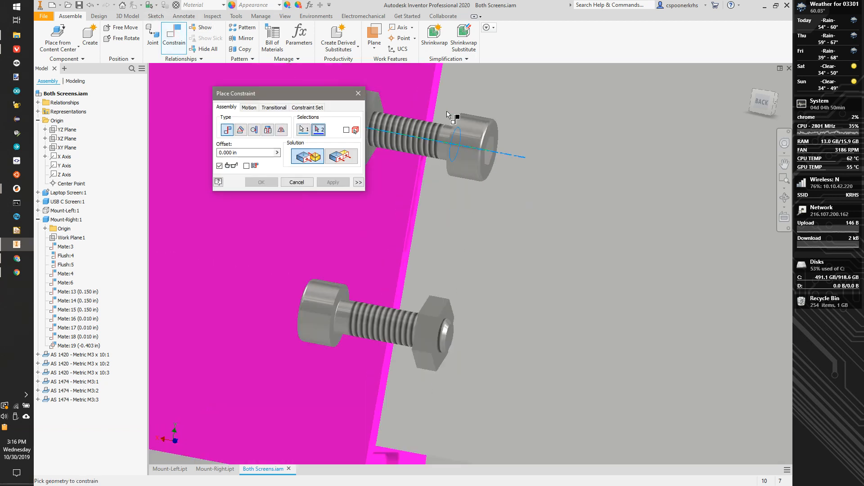
click(371, 332)
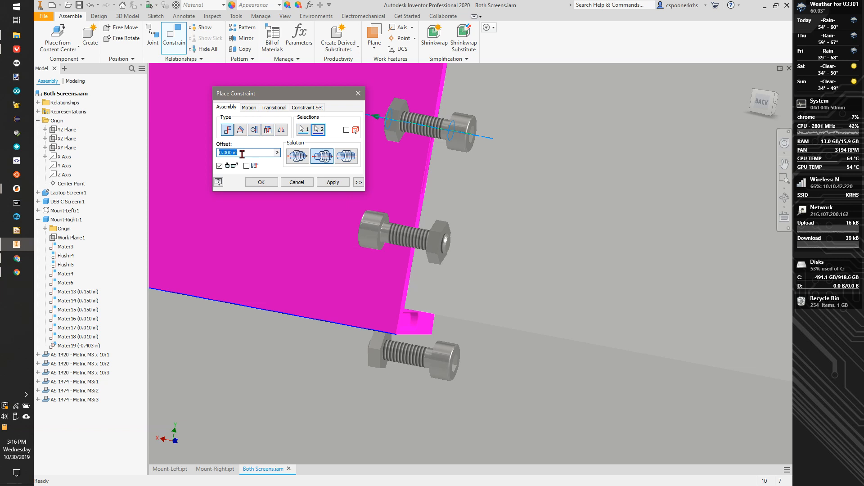
text(1.)
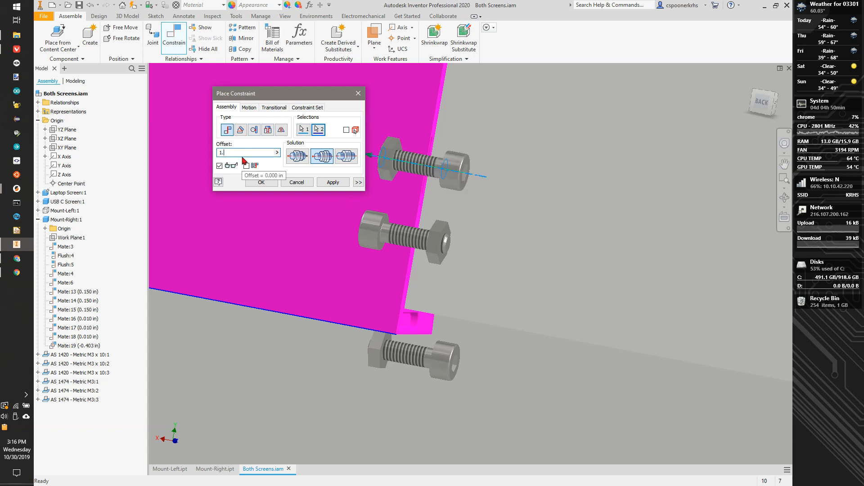
text(6)
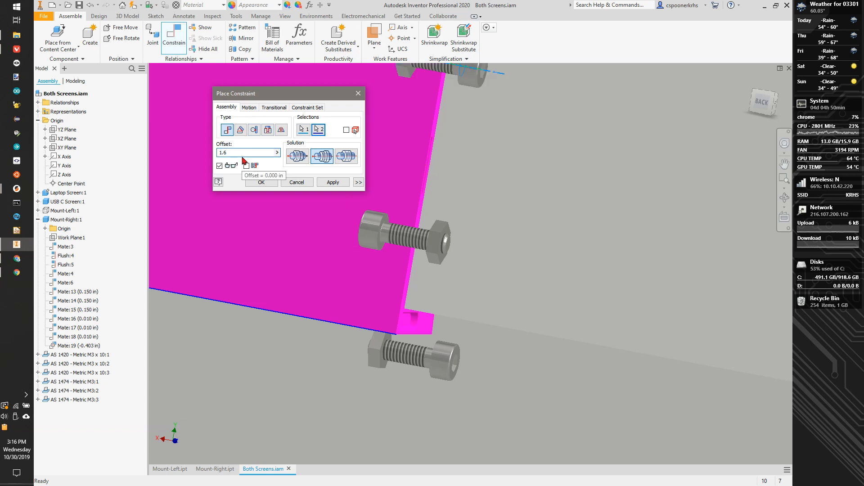
text(/3*2)
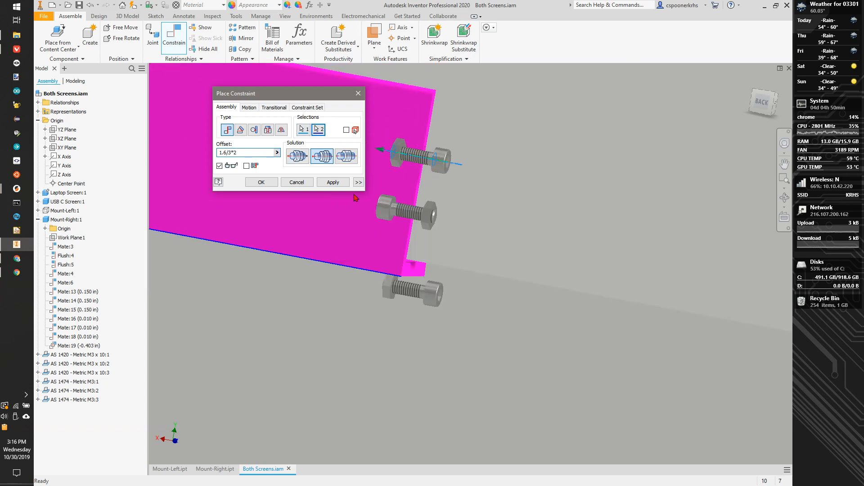
drag(241, 154, 216, 153)
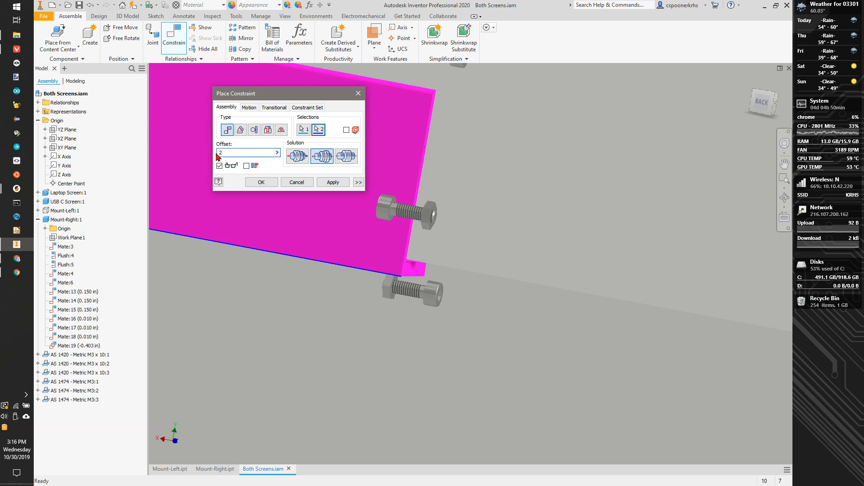
text(1)
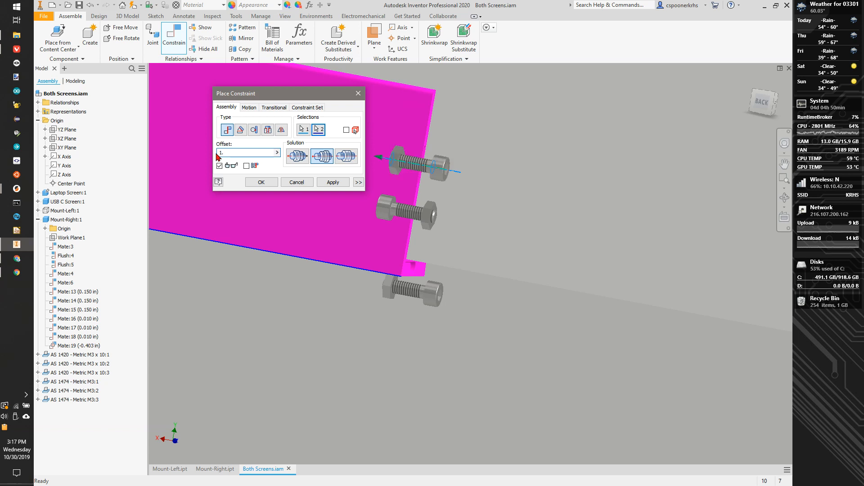
text(.25)
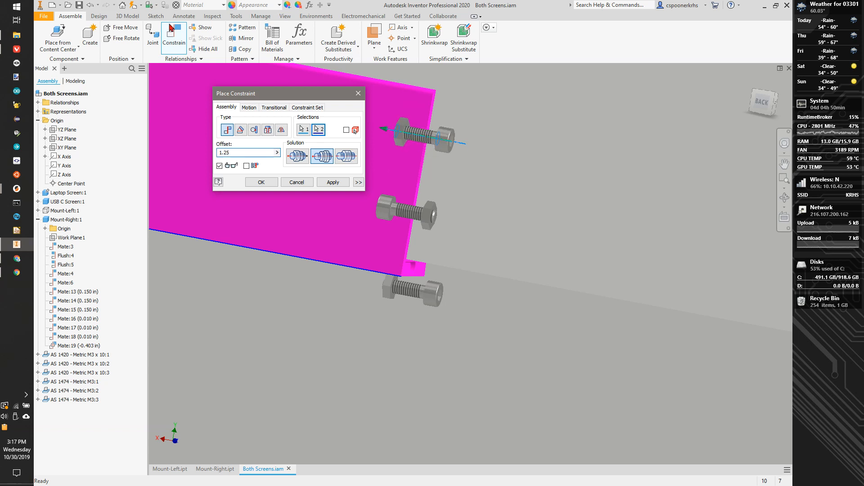
click(333, 182)
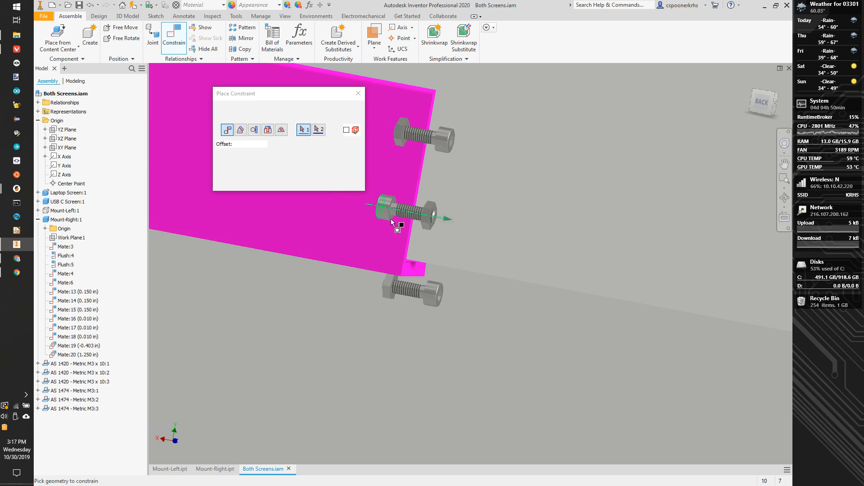
Step: Mate the middle pair's axis to the lower edge of Mount-Right's back face with a 0.5 in offset and finish constraining
click(379, 269)
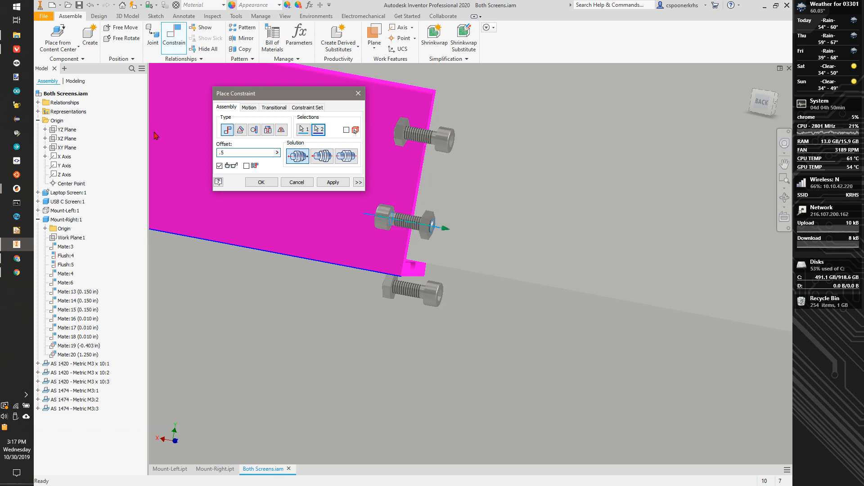
click(333, 181)
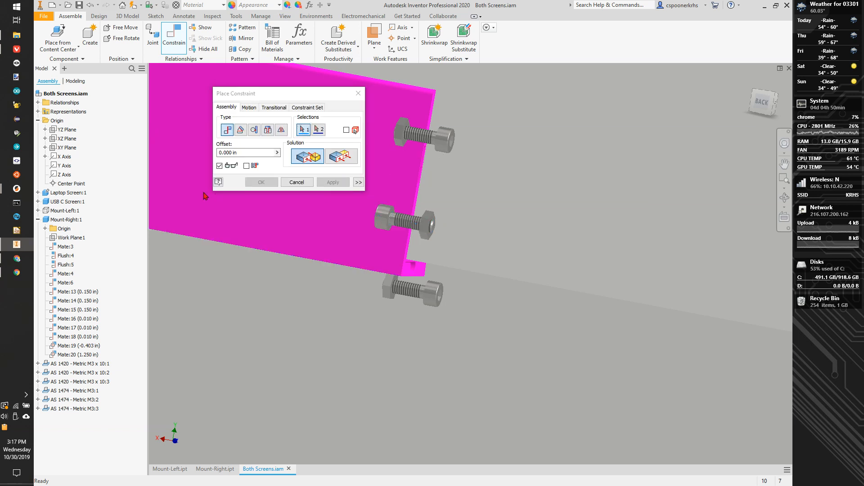
click(359, 93)
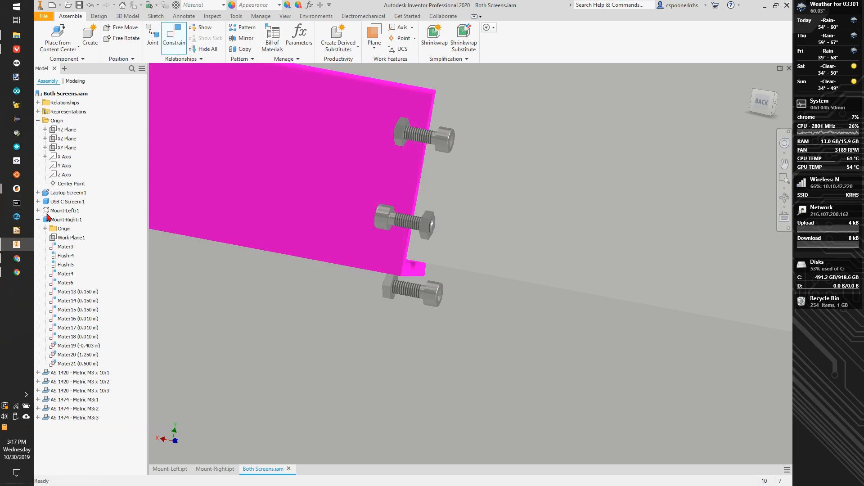
Step: Make Mount-Left visible again and inspect the three bolt-and-nut pairs across the seam from behind
right_click(50, 210)
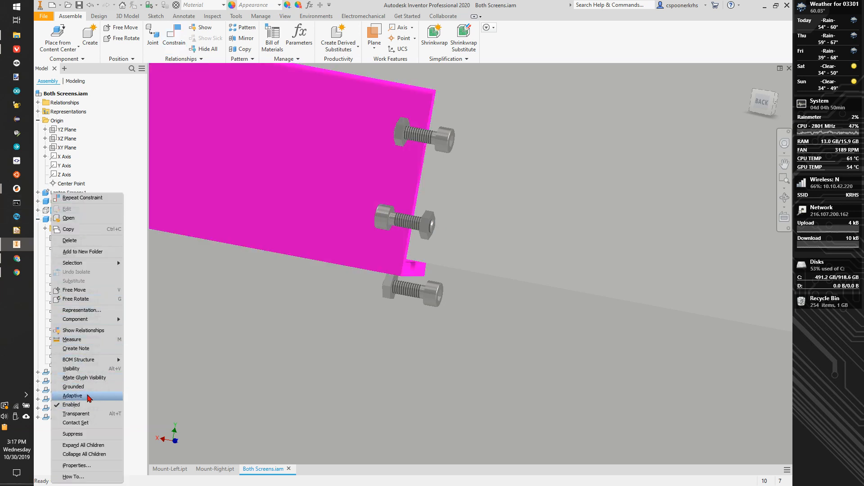
click(73, 369)
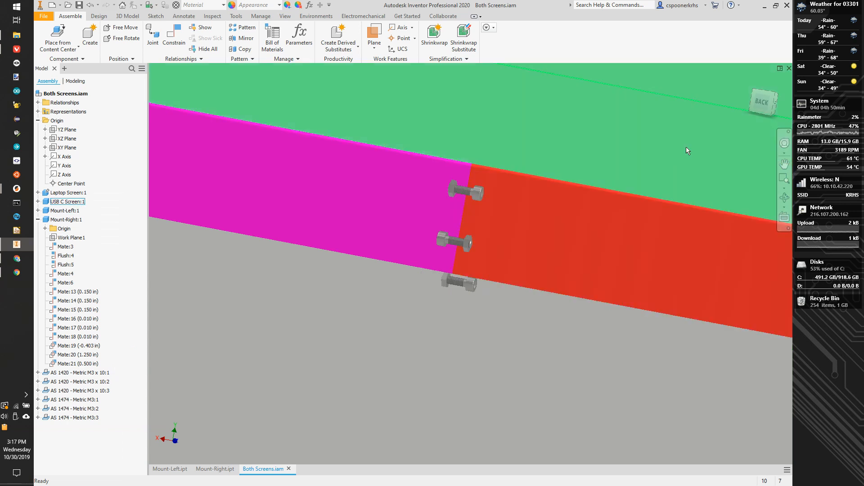
mouse_move(760, 115)
mouse_down()
mouse_move(747, 158)
mouse_move(717, 195)
mouse_move(765, 151)
mouse_move(760, 112)
mouse_up()
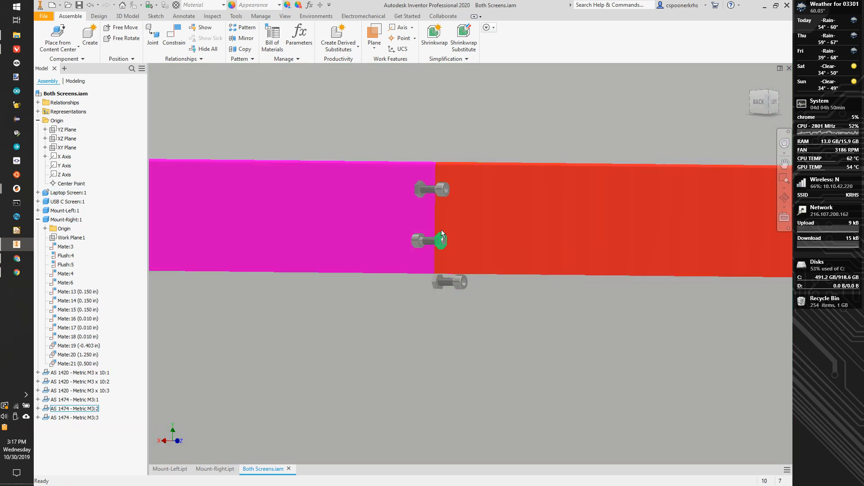